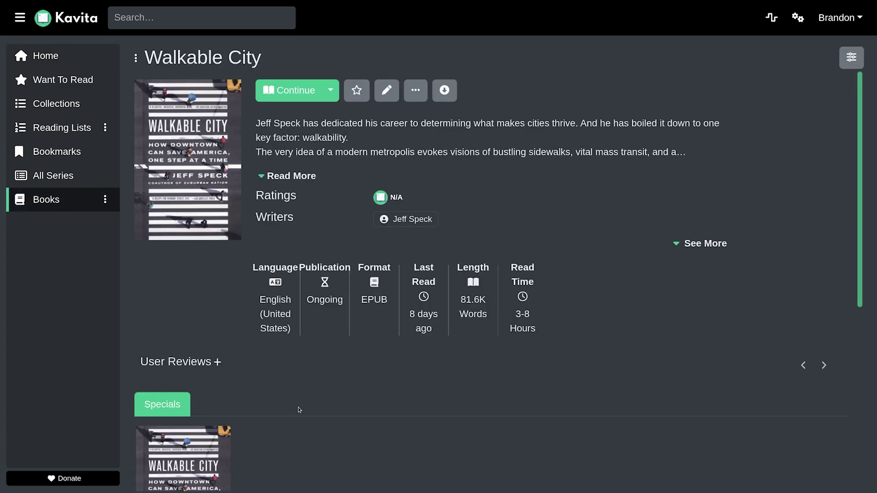
- Review the Walkable City book's details and the additional actions available for it
{"action": "key", "text": "ctrl+minus"}
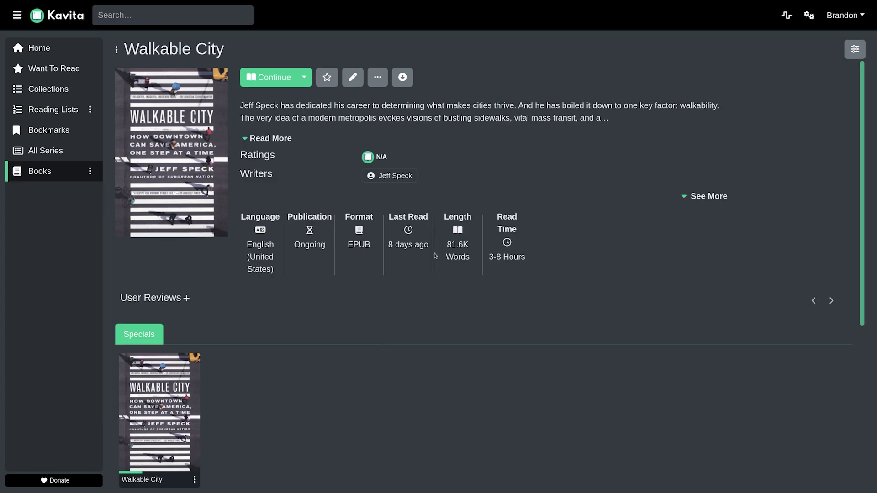
{"action": "left_click_drag", "start_coordinate": [415, 245], "coordinate": [376, 255]}
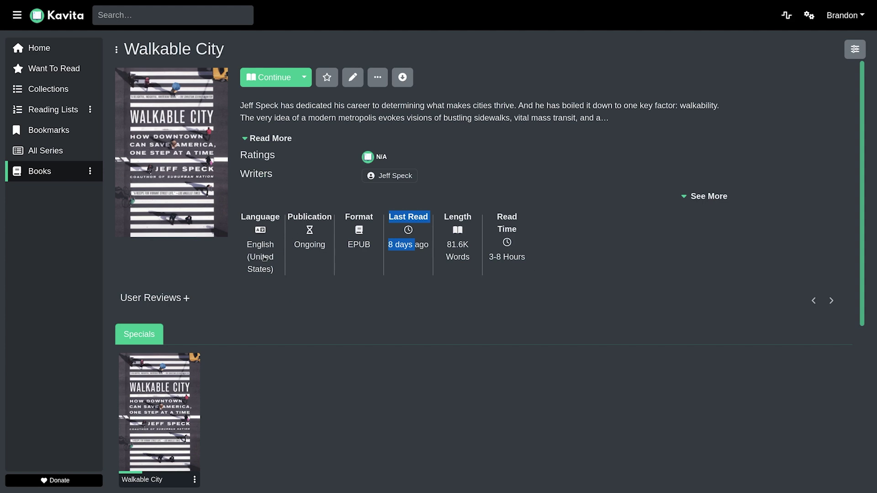
{"action": "left_click", "coordinate": [653, 253]}
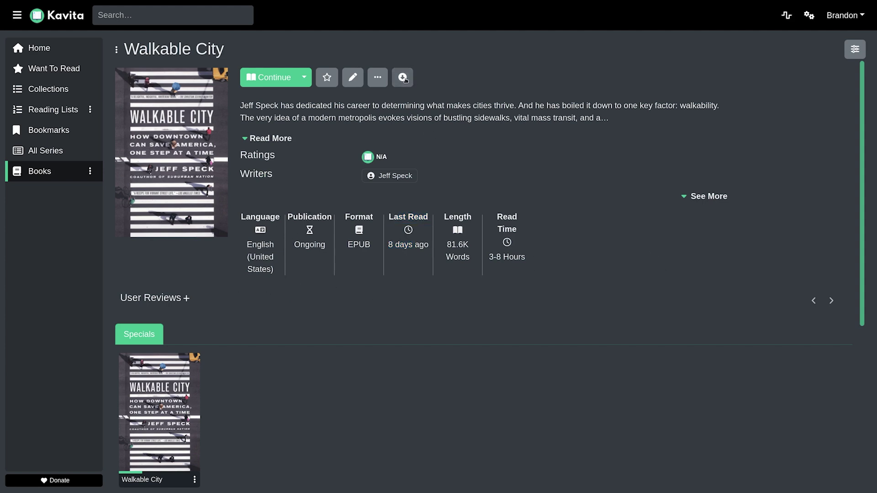
{"action": "left_click", "coordinate": [377, 77]}
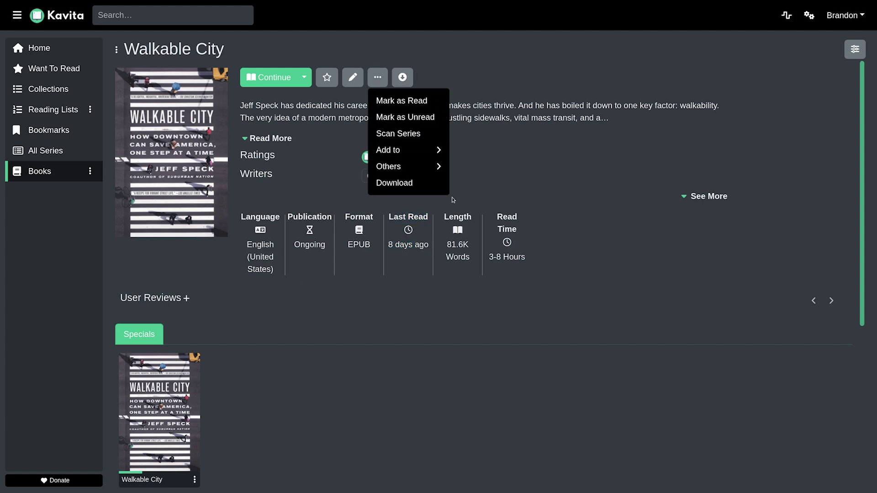
{"action": "mouse_move", "coordinate": [437, 175]}
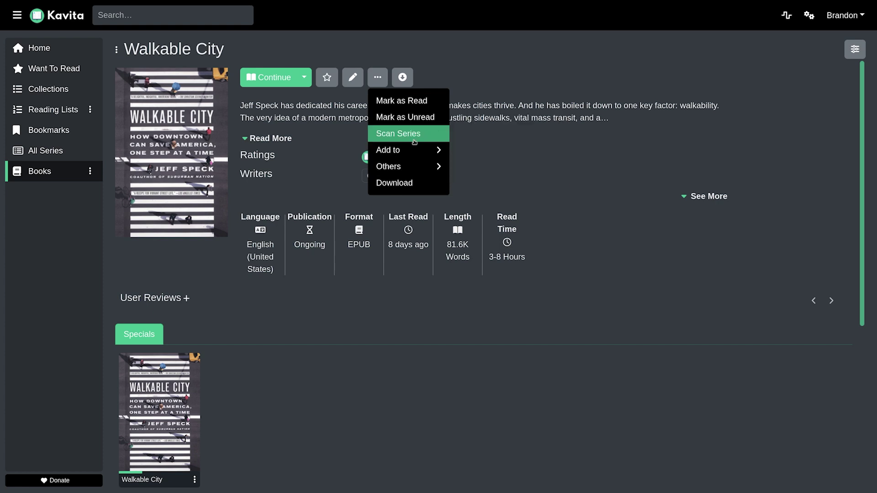
- Continue reading Walkable City and set the reader's font size to 100% with increased line spacing and margin
{"action": "left_click", "coordinate": [295, 122]}
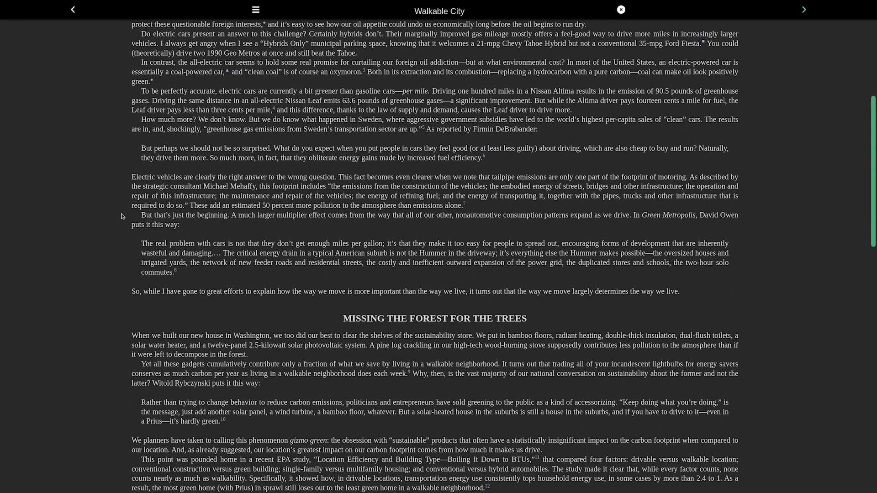
{"action": "scroll", "coordinate": [159, 165], "scroll_direction": "up", "scroll_amount": 3}
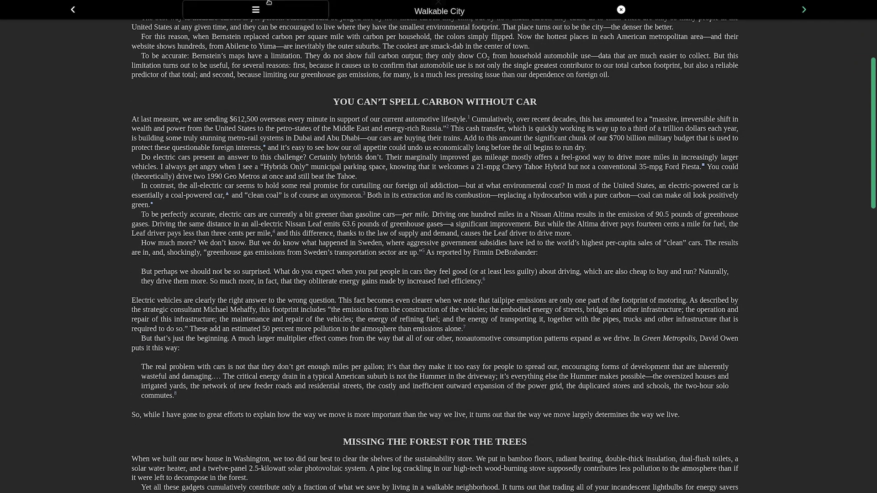
{"action": "left_click", "coordinate": [269, 4]}
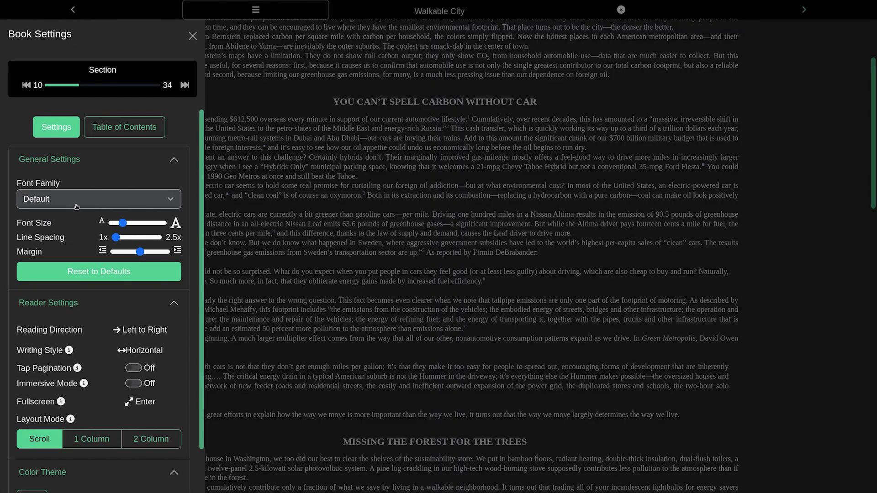
{"action": "left_click", "coordinate": [124, 224]}
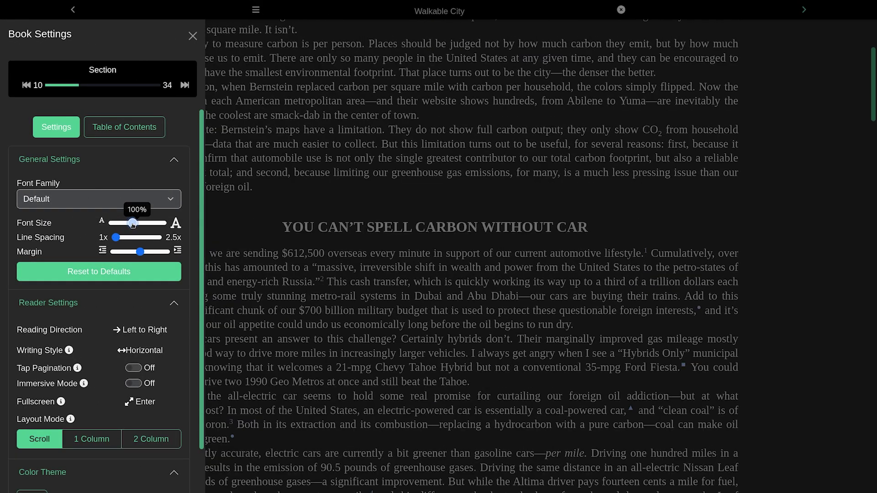
{"action": "left_click_drag", "start_coordinate": [116, 239], "coordinate": [155, 255]}
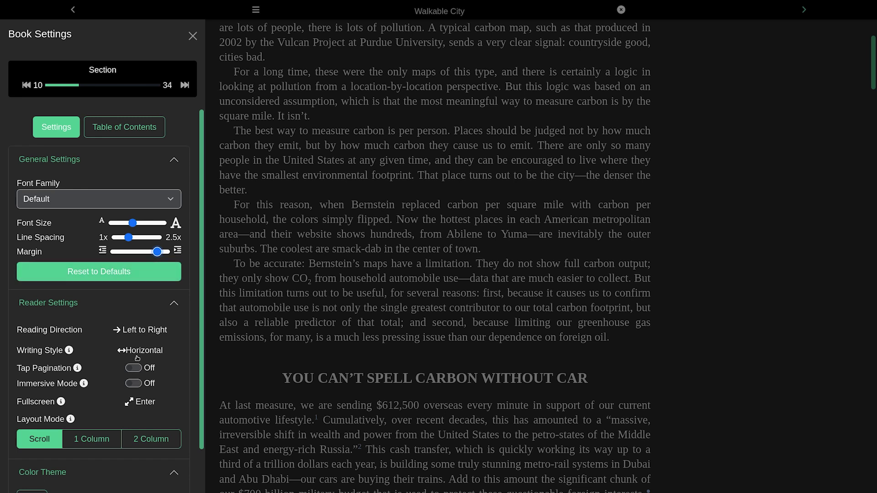
- Turn on Tap Pagination and set the layout mode to 2 Column in the book settings
{"action": "scroll", "coordinate": [97, 352], "scroll_direction": "down", "scroll_amount": 1}
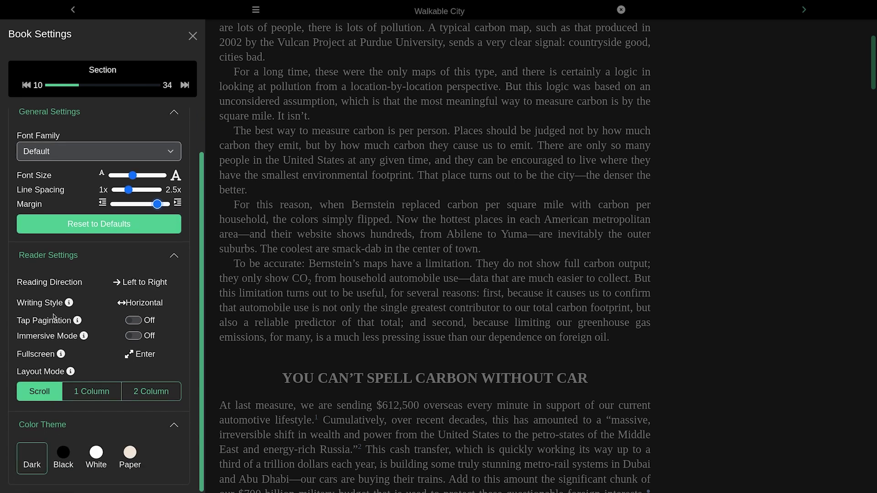
{"action": "left_click", "coordinate": [137, 337]}
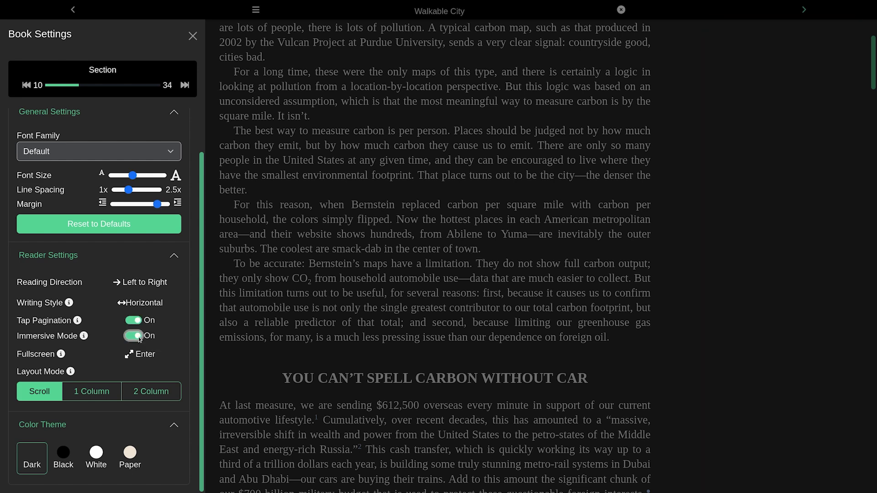
{"action": "left_click", "coordinate": [136, 398]}
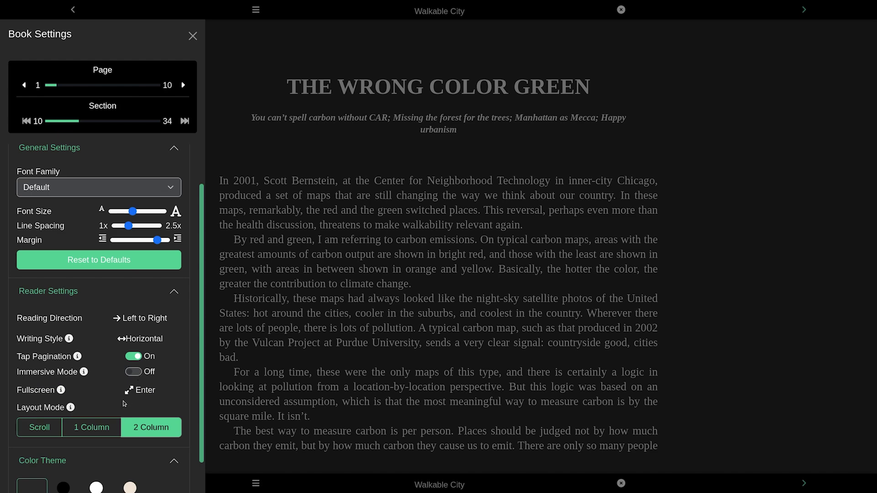
{"action": "scroll", "coordinate": [40, 447], "scroll_direction": "down", "scroll_amount": 1}
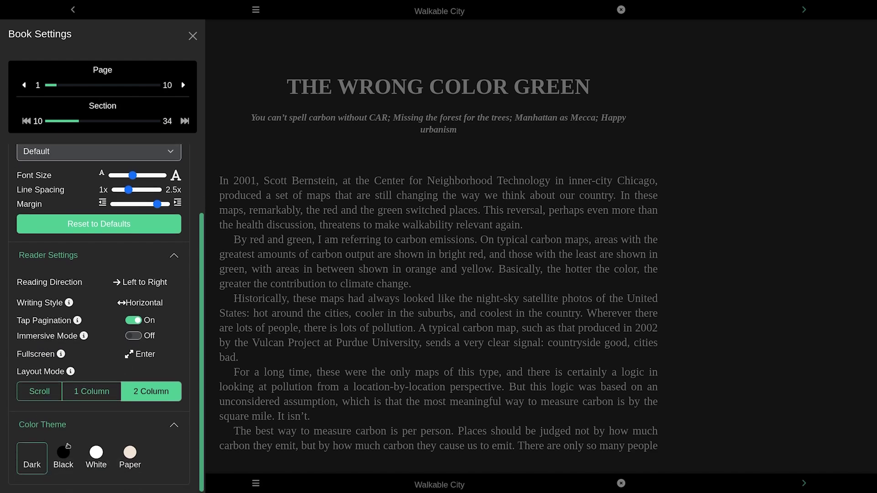
{"action": "left_click", "coordinate": [193, 35]}
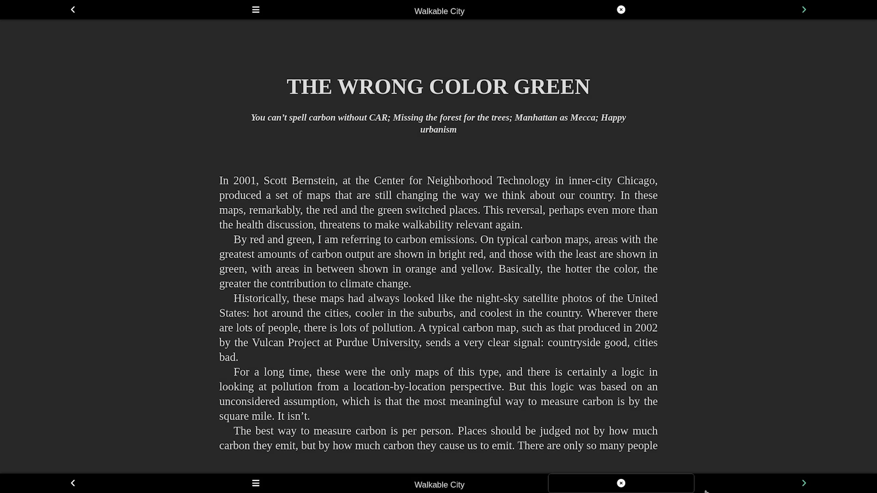
- Page forward through the Walkable City chapter and close the book reader
{"action": "left_click", "coordinate": [807, 487]}
{"action": "left_click", "coordinate": [807, 488]}
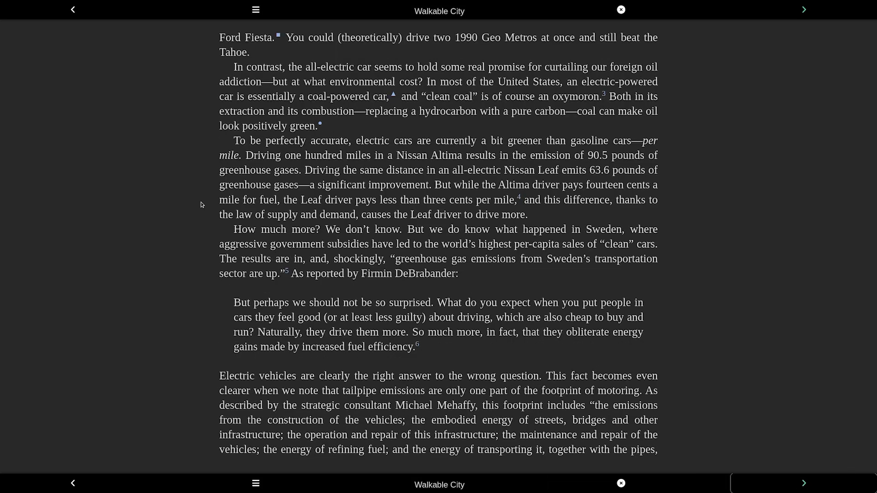
{"action": "left_click", "coordinate": [620, 10]}
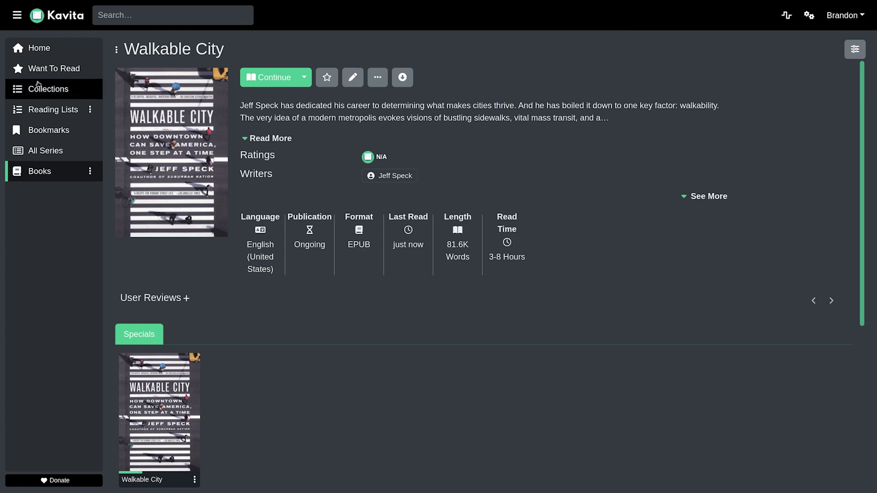
- View the library's Home and All Series pages and highlight the server address in the browser
{"action": "left_click", "coordinate": [24, 44]}
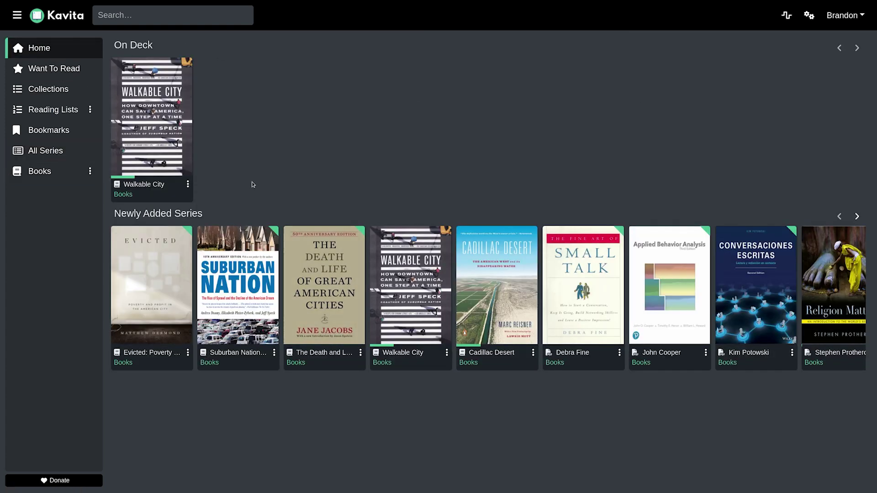
{"action": "left_click", "coordinate": [59, 154]}
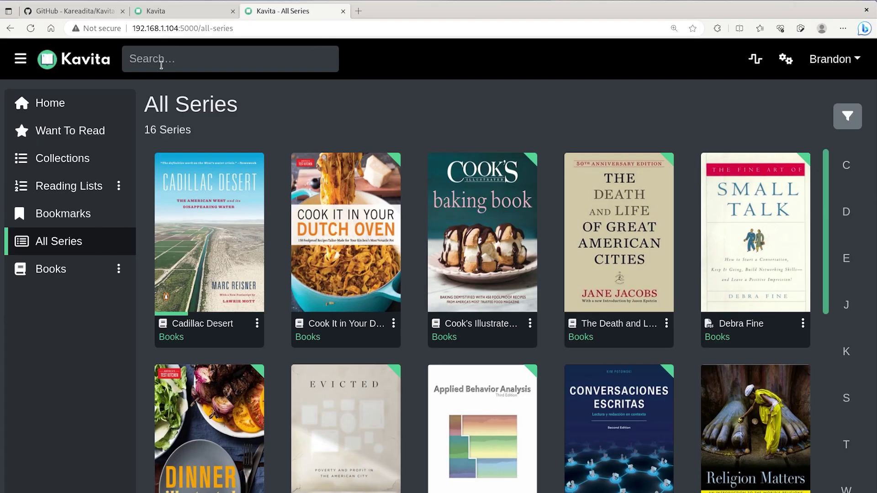
{"action": "left_click_drag", "start_coordinate": [189, 28], "coordinate": [82, 35]}
{"action": "left_click", "coordinate": [298, 32]}
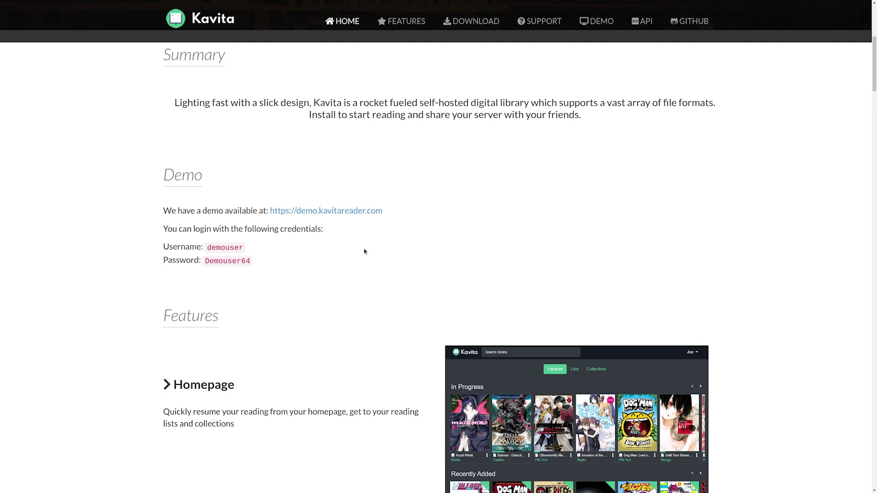
- Look through the features section of the Kavita website
{"action": "scroll", "coordinate": [384, 227], "scroll_direction": "down", "scroll_amount": 12}
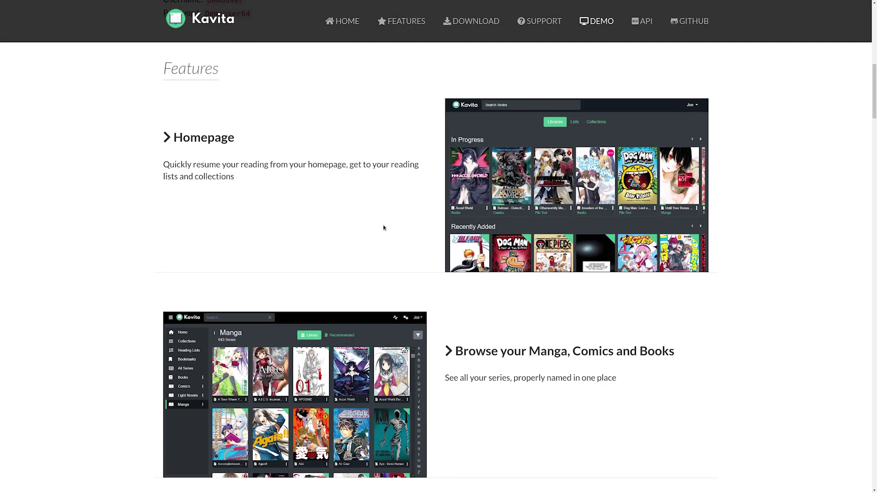
{"action": "scroll", "coordinate": [383, 228], "scroll_direction": "down", "scroll_amount": 14}
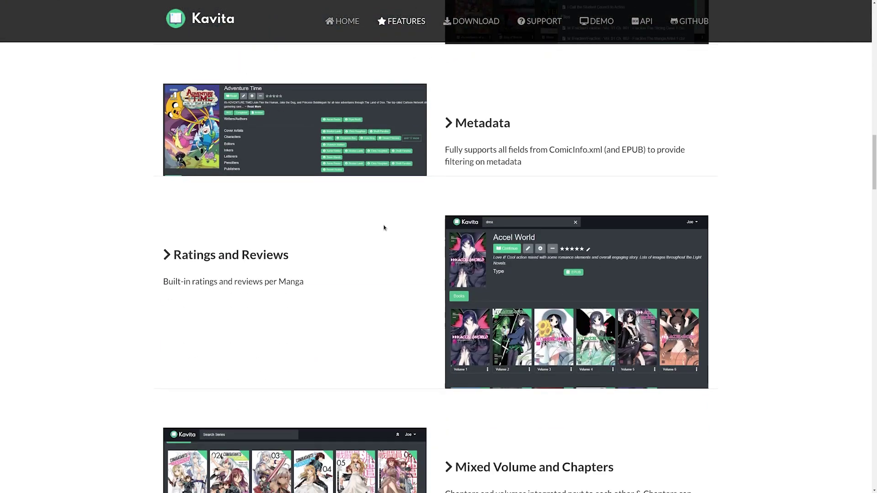
{"action": "scroll", "coordinate": [383, 228], "scroll_direction": "down", "scroll_amount": 4}
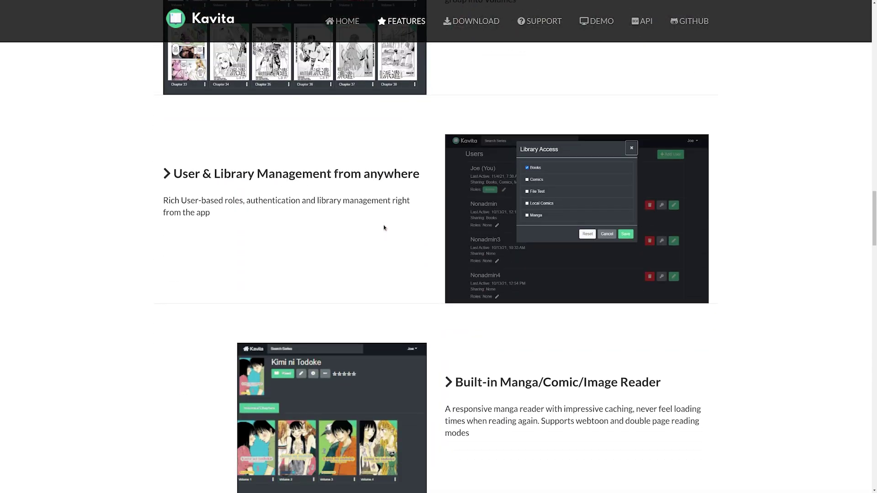
{"action": "scroll", "coordinate": [383, 225], "scroll_direction": "down", "scroll_amount": 8}
{"action": "scroll", "coordinate": [554, 271], "scroll_direction": "down", "scroll_amount": 6}
{"action": "scroll", "coordinate": [556, 269], "scroll_direction": "up", "scroll_amount": 17}
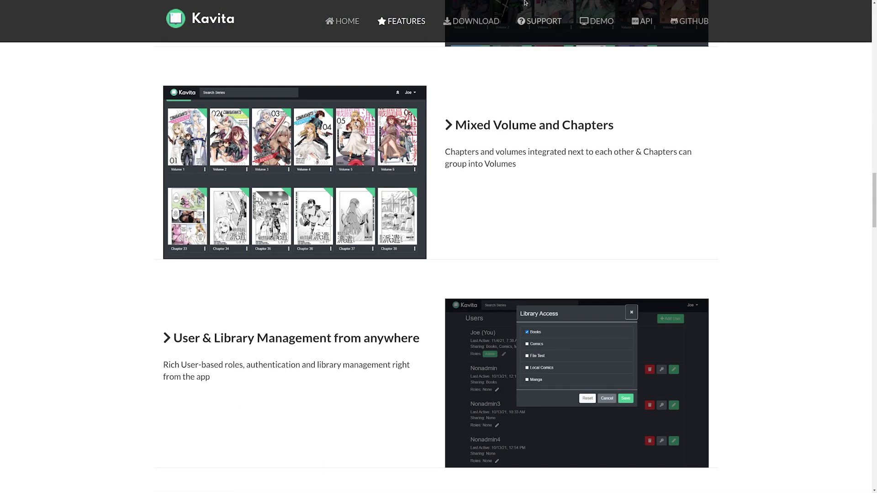
- Examine Kavita's download instructions for Linux, macOS, Docker and other platforms on its website
{"action": "left_click", "coordinate": [457, 23]}
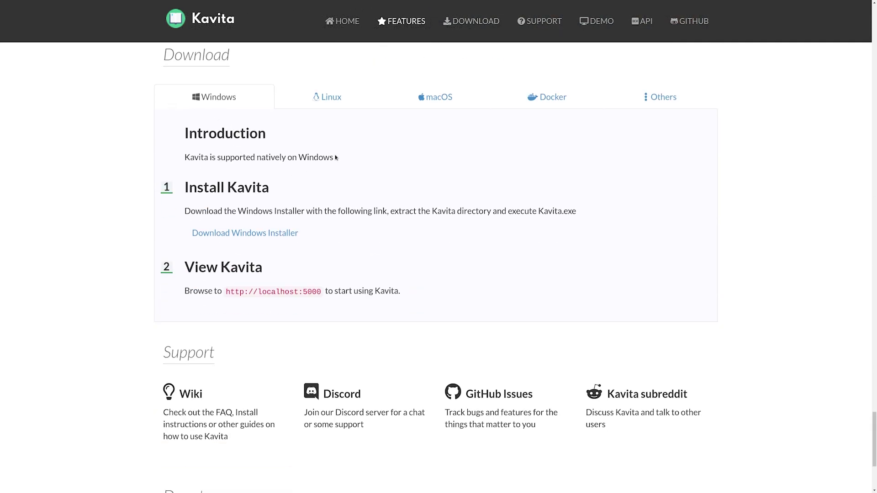
{"action": "left_click", "coordinate": [348, 96]}
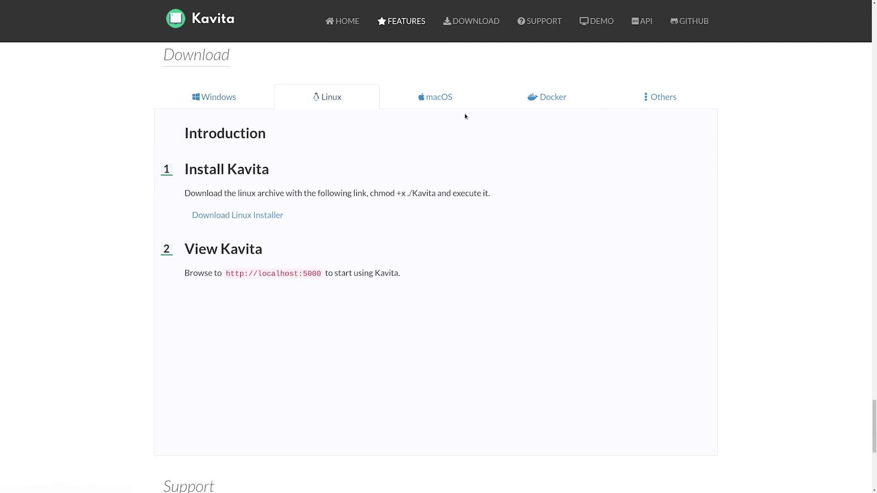
{"action": "left_click", "coordinate": [446, 108]}
{"action": "left_click", "coordinate": [548, 104]}
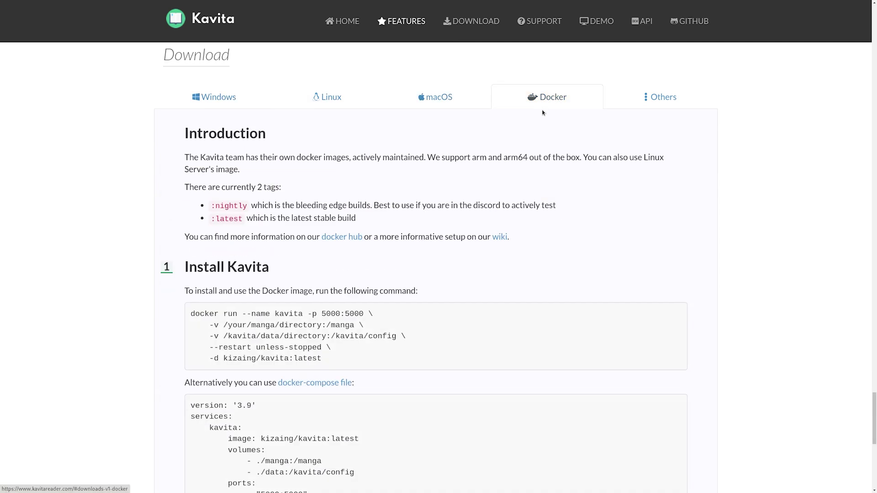
{"action": "scroll", "coordinate": [340, 387], "scroll_direction": "down", "scroll_amount": 2}
{"action": "scroll", "coordinate": [505, 323], "scroll_direction": "up", "scroll_amount": 2}
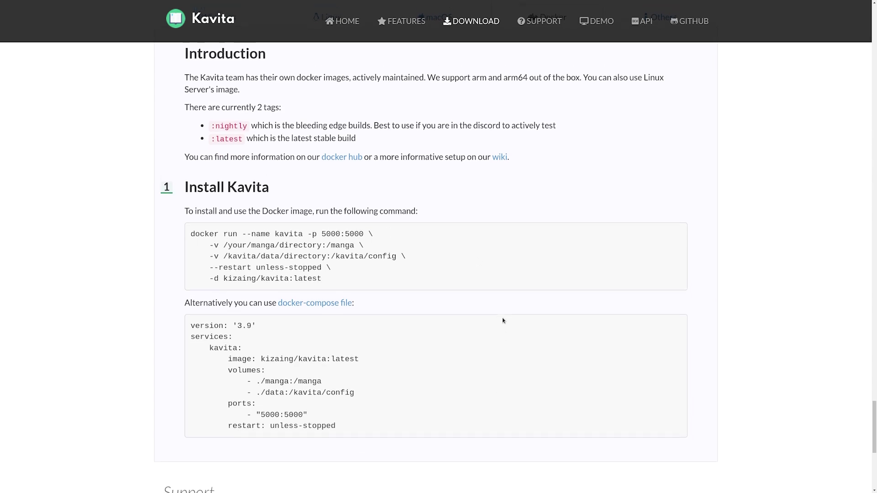
{"action": "left_click", "coordinate": [680, 96]}
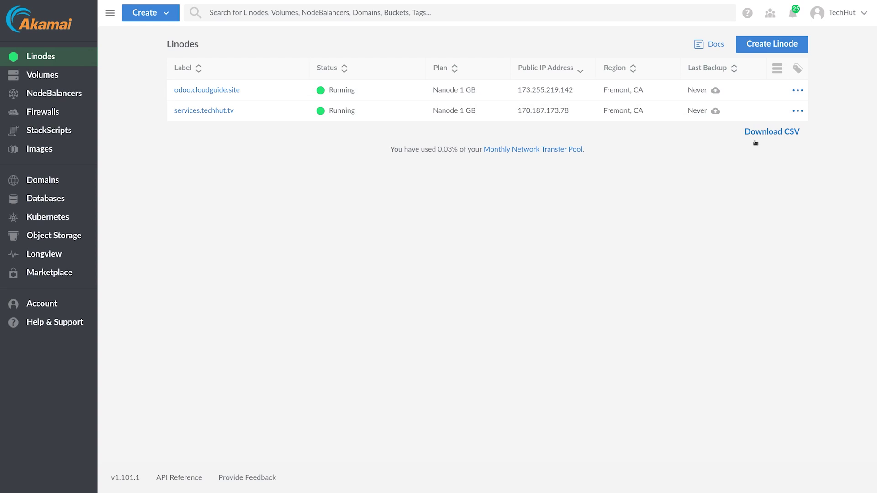
- Start creating a Linode with the Docker Marketplace app and go to its advanced setup options
{"action": "left_click", "coordinate": [779, 48]}
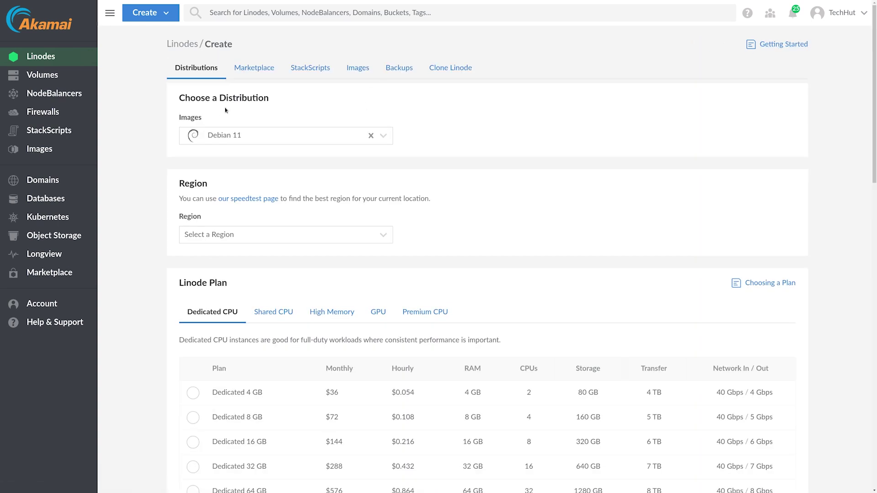
{"action": "left_click", "coordinate": [259, 77]}
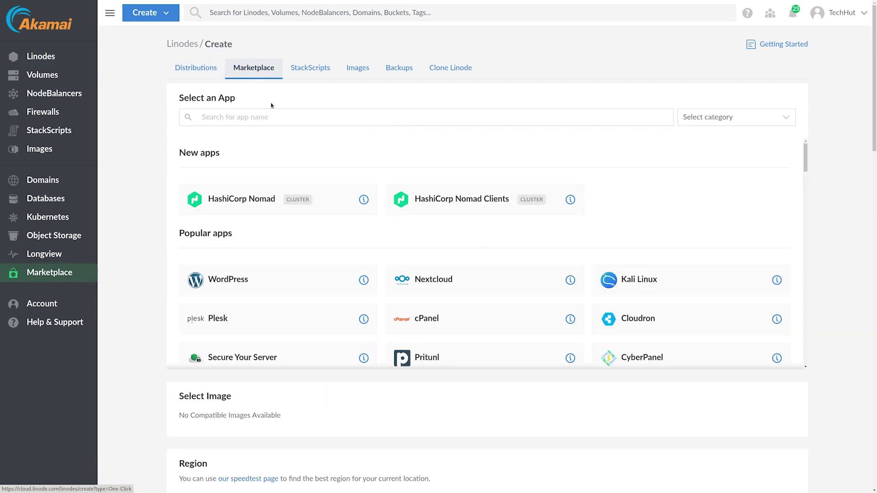
{"action": "scroll", "coordinate": [426, 307], "scroll_direction": "down", "scroll_amount": 10}
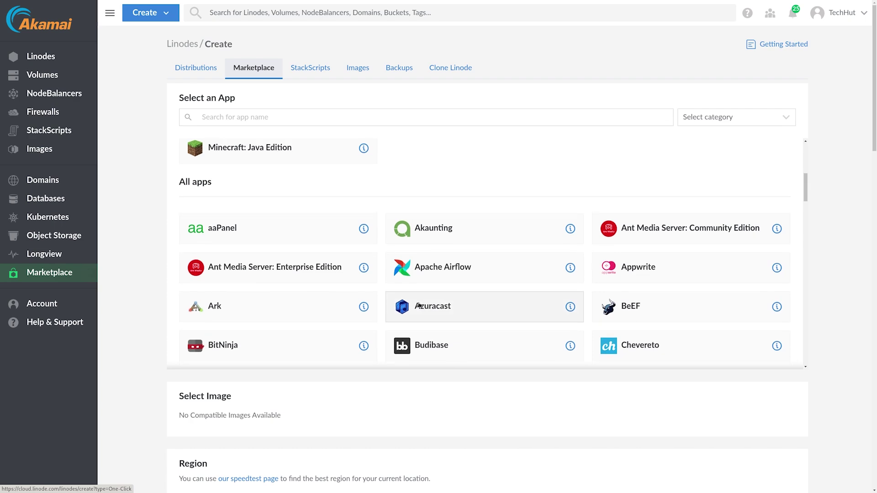
{"action": "left_click", "coordinate": [428, 247]}
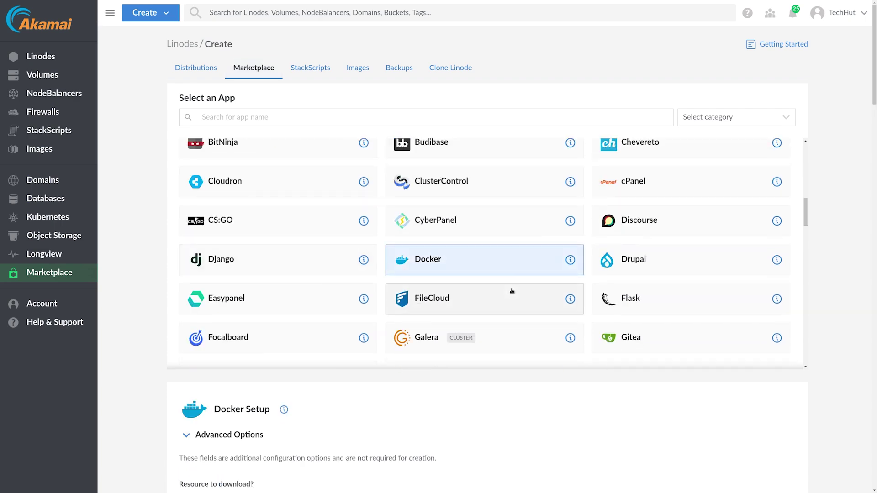
{"action": "scroll", "coordinate": [319, 306], "scroll_direction": "down", "scroll_amount": 5}
{"action": "scroll", "coordinate": [335, 288], "scroll_direction": "up", "scroll_amount": 1}
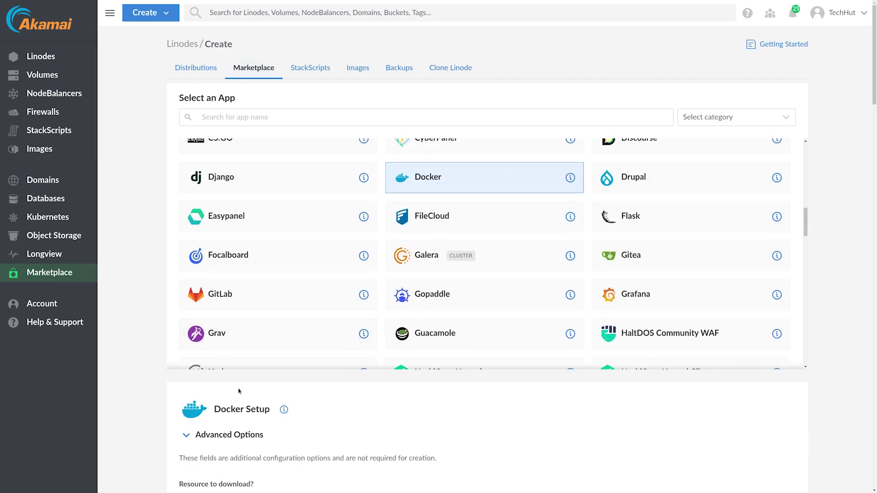
{"action": "scroll", "coordinate": [268, 435], "scroll_direction": "down", "scroll_amount": 2}
{"action": "scroll", "coordinate": [267, 435], "scroll_direction": "down", "scroll_amount": 6}
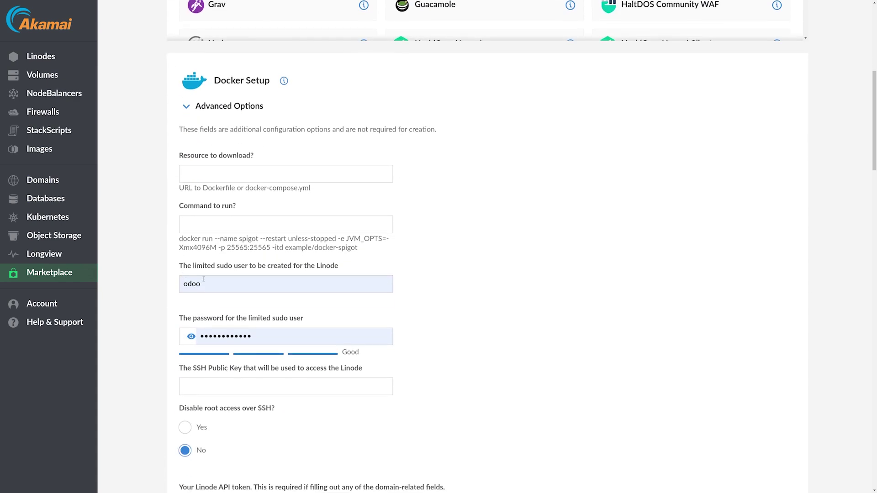
- Fill in the limited sudo user's name and password for the Docker Linode using another saved login
{"action": "left_click", "coordinate": [212, 280]}
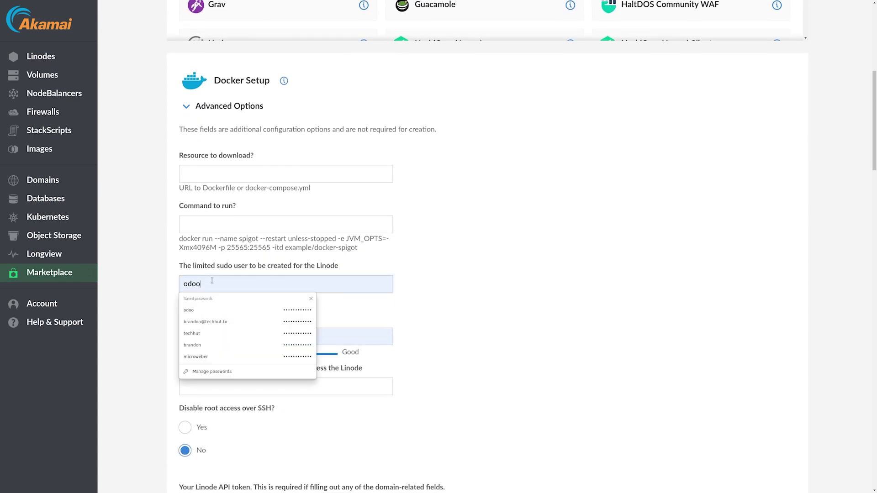
{"action": "key", "text": "Down"}
{"action": "key", "text": "Return"}
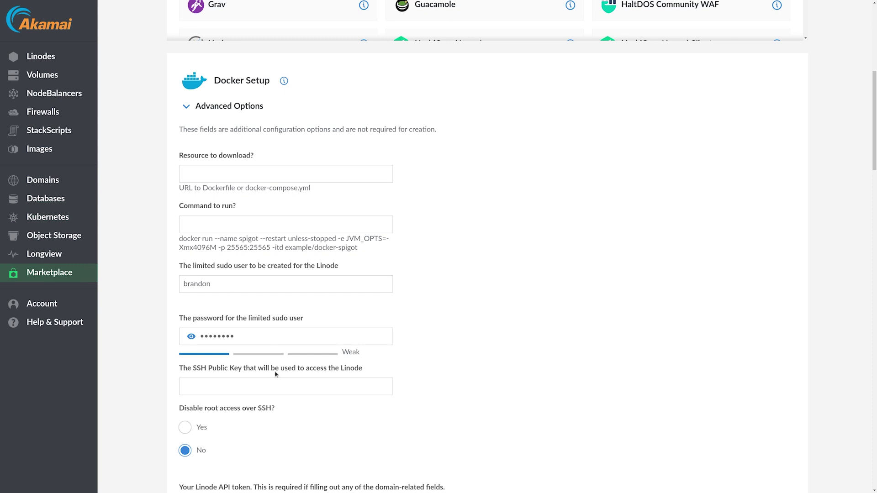
- Choose the Ubuntu 22.04 LTS image and the Fremont, CA (us-west) region for the Linode
{"action": "scroll", "coordinate": [423, 378], "scroll_direction": "down", "scroll_amount": 5}
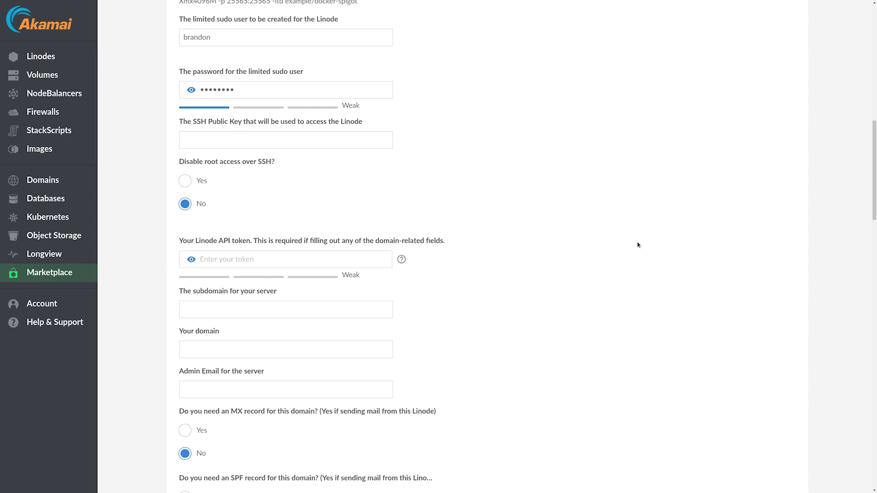
{"action": "scroll", "coordinate": [635, 246], "scroll_direction": "down", "scroll_amount": 8}
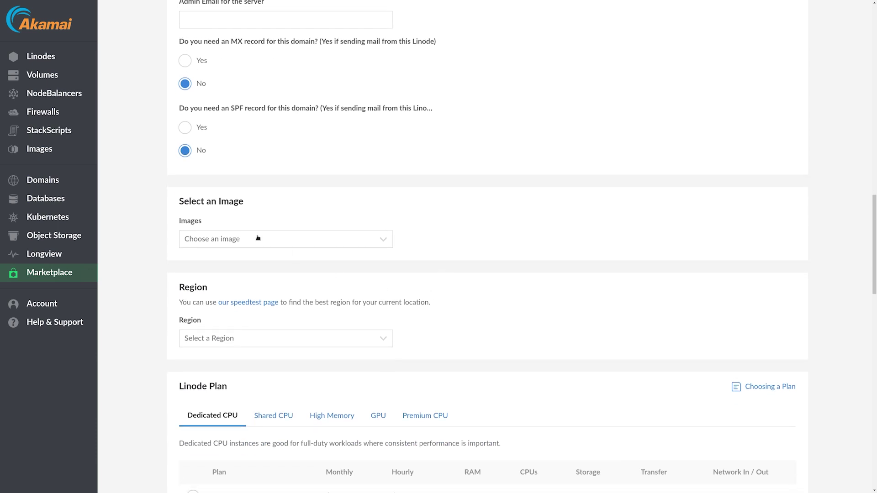
{"action": "left_click", "coordinate": [258, 238]}
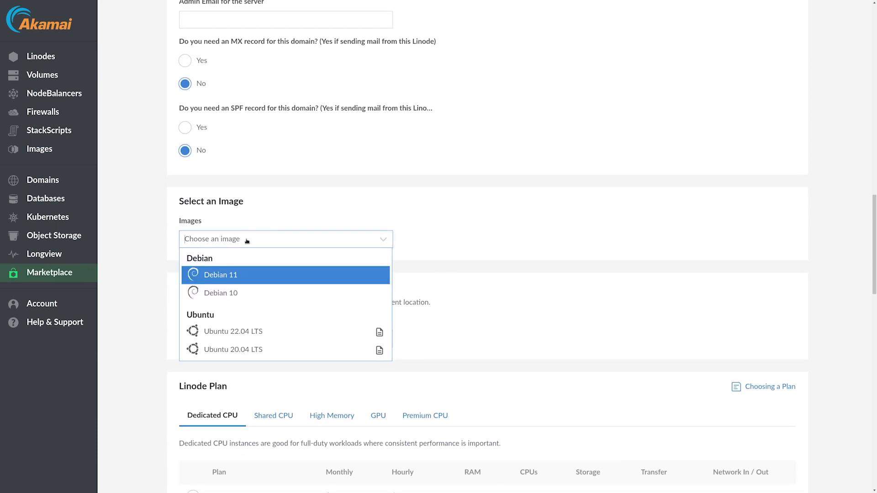
{"action": "left_click", "coordinate": [266, 333]}
{"action": "left_click", "coordinate": [294, 338]}
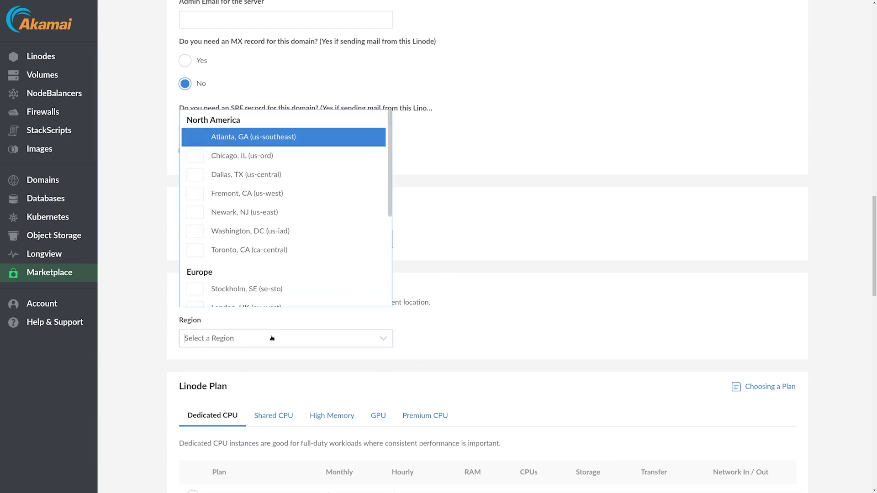
{"action": "left_click", "coordinate": [302, 193]}
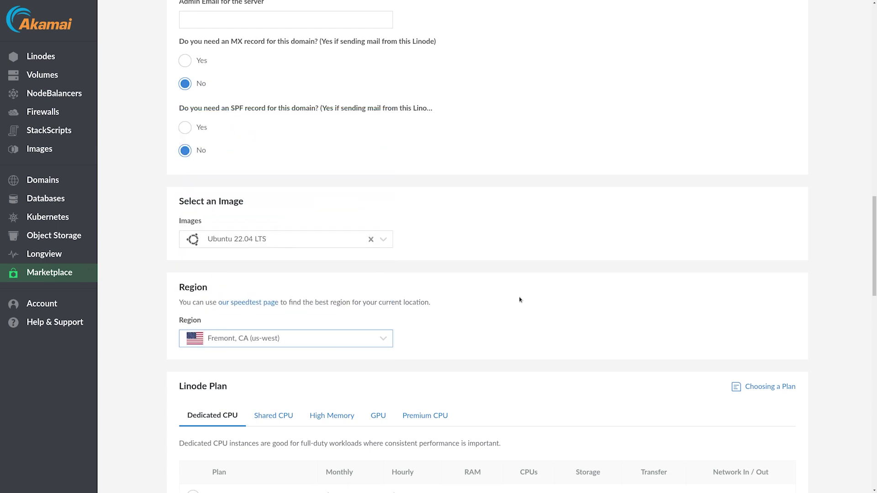
- Select the Nanode 1 GB plan from the Shared CPU plans
{"action": "scroll", "coordinate": [519, 300], "scroll_direction": "down", "scroll_amount": 3}
{"action": "left_click", "coordinate": [258, 251]}
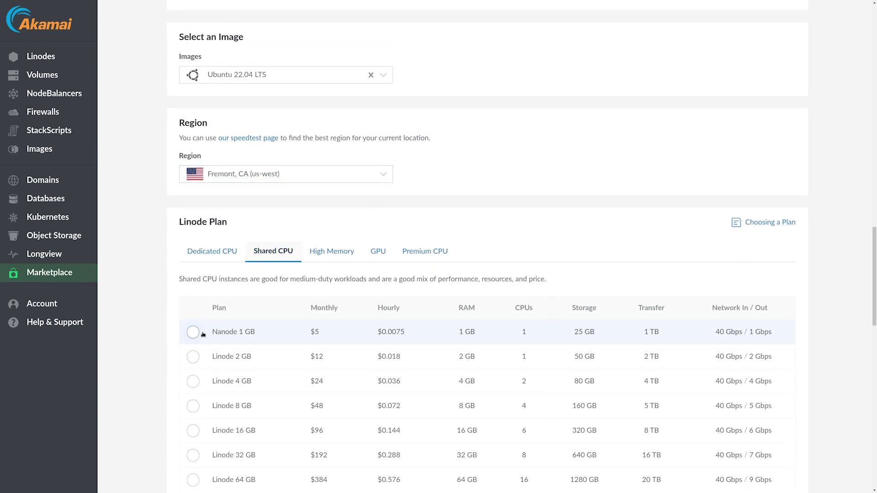
{"action": "left_click", "coordinate": [193, 332]}
- Clear the autofilled odoo entry from the Linode's tags
{"action": "scroll", "coordinate": [600, 226], "scroll_direction": "down", "scroll_amount": 10}
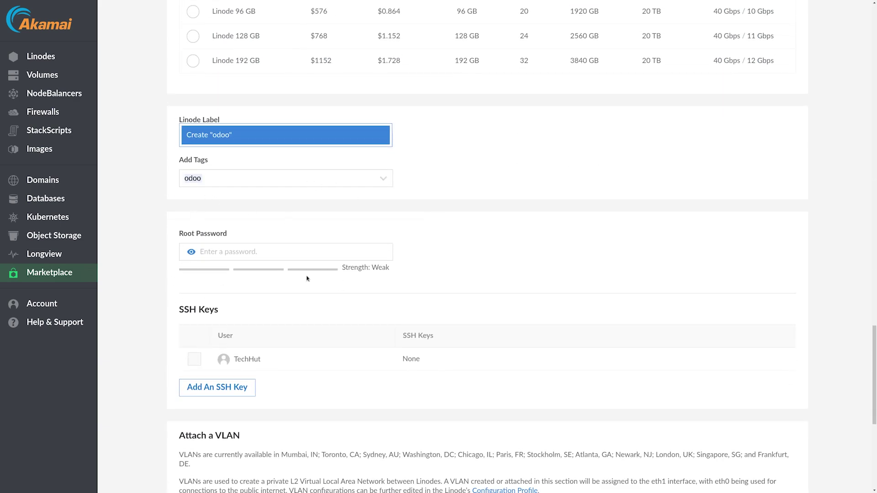
{"action": "left_click", "coordinate": [267, 141]}
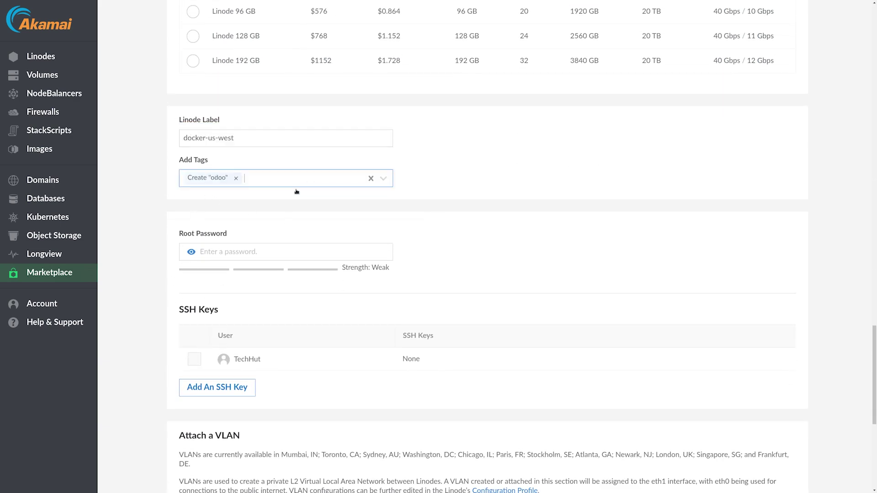
{"action": "left_click", "coordinate": [238, 178]}
- Enter the root password for the Linode and create it
{"action": "scroll", "coordinate": [274, 255], "scroll_direction": "down", "scroll_amount": 7}
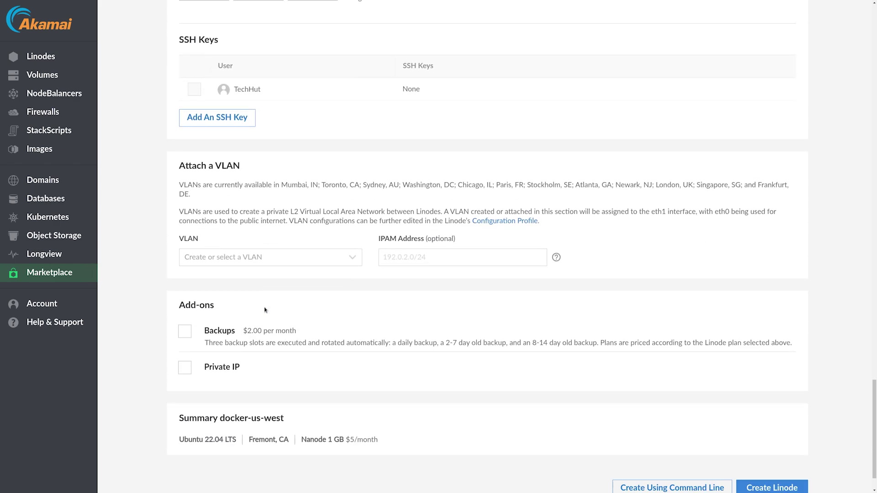
{"action": "left_click", "coordinate": [769, 441]}
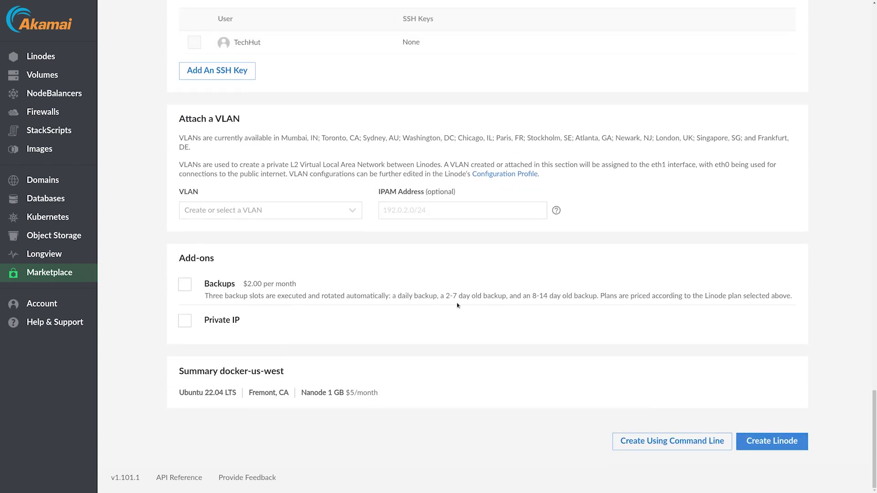
{"action": "left_click", "coordinate": [353, 139]}
{"action": "type", "text": "••••••••••"}
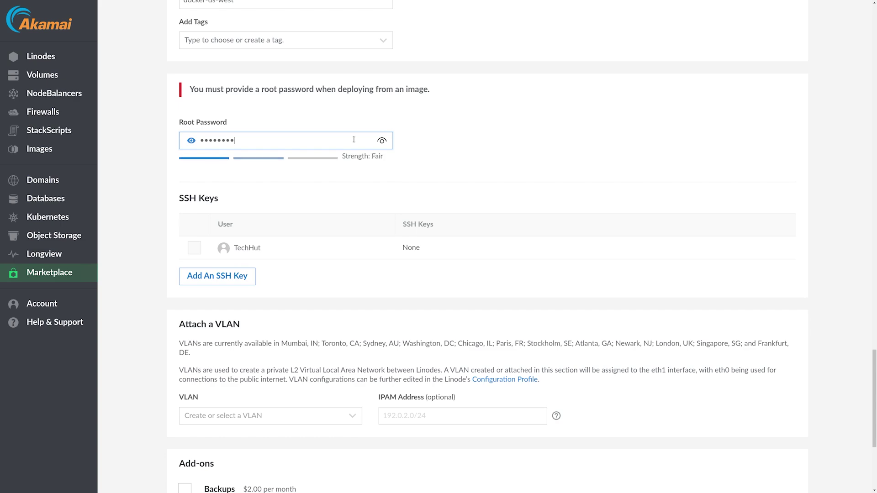
{"action": "type", "text": "•"}
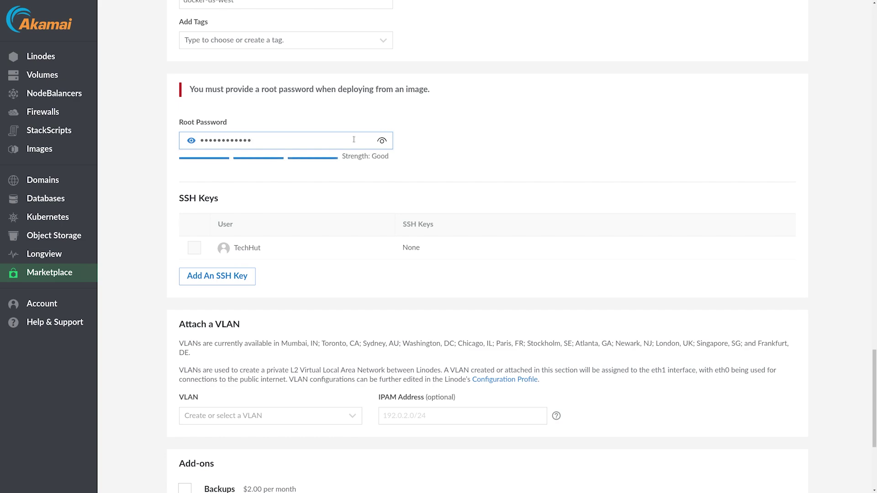
{"action": "scroll", "coordinate": [564, 165], "scroll_direction": "down", "scroll_amount": 5}
{"action": "key", "text": "Return"}
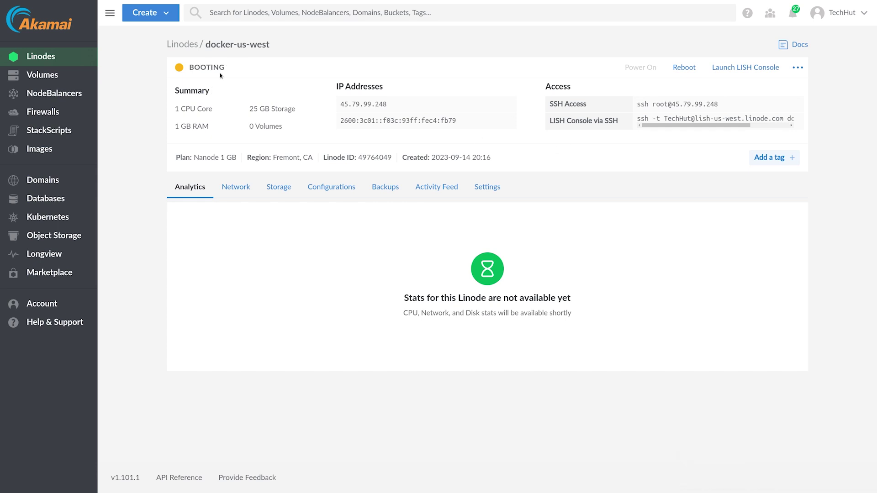
- Check the new Linode's Docker installation in the LISH console, and close the console
{"action": "left_click", "coordinate": [739, 68]}
{"action": "left_click_drag", "start_coordinate": [254, 45], "coordinate": [374, 65]}
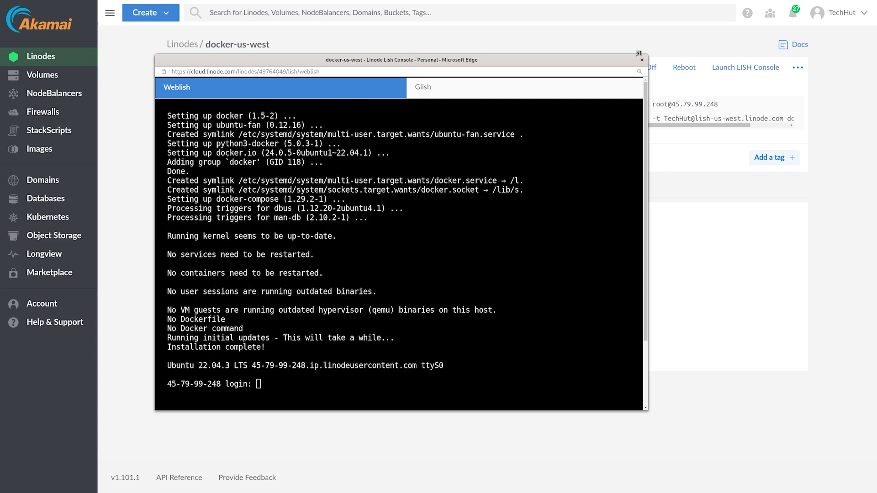
{"action": "left_click", "coordinate": [642, 61]}
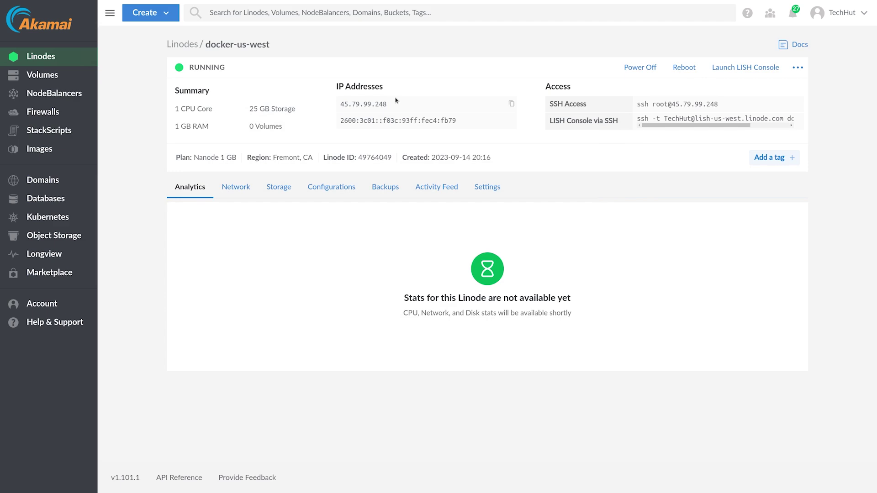
- Copy the Linode's IPv4 address and connect to 45.79.99.248 over SSH from Terminal as the sudo user, accepting the host key and entering the account password
{"action": "left_click", "coordinate": [513, 104]}
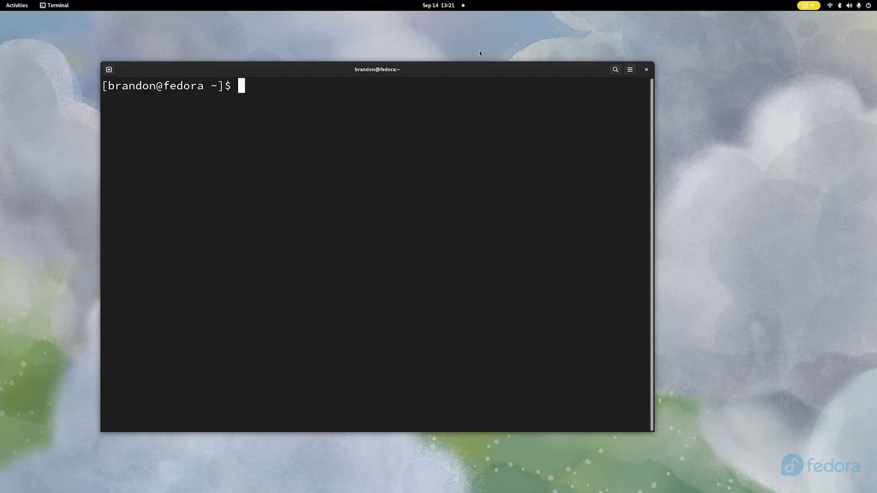
{"action": "type", "text": "ssh"}
{"action": "key", "text": "BackSpace"}
{"action": "key", "text": "BackSpace"}
{"action": "type", "text": "sh brand"}
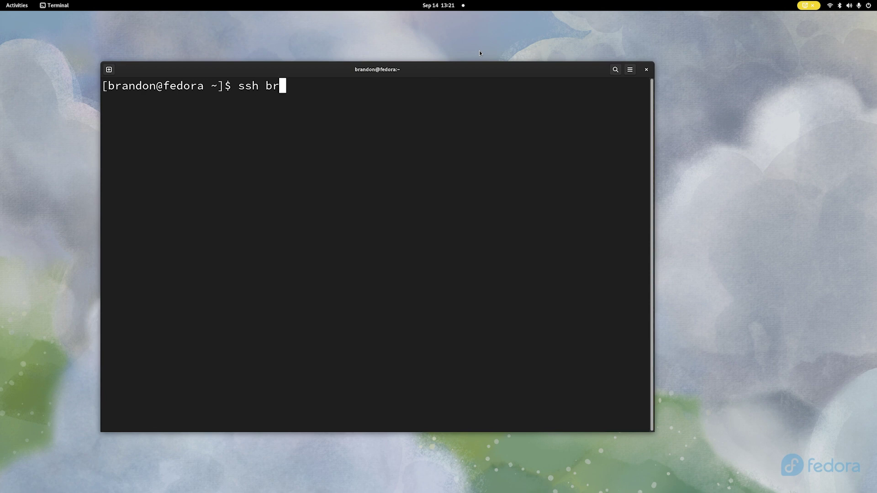
{"action": "type", "text": "on@"}
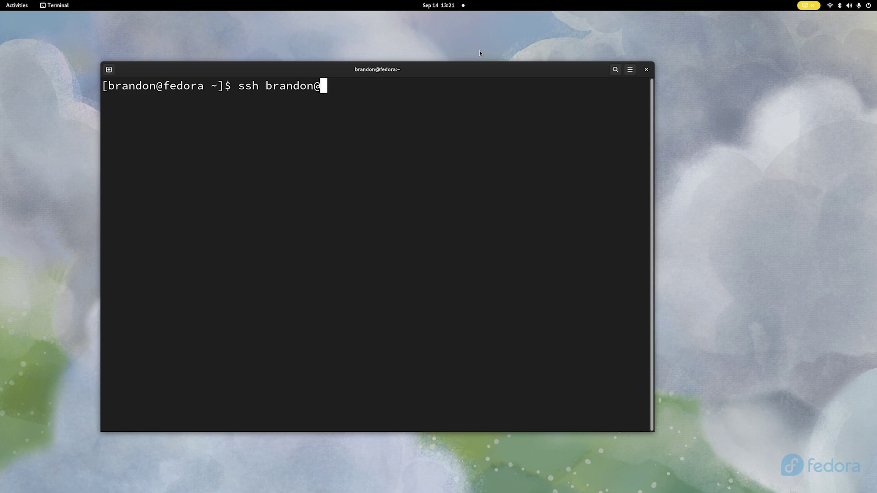
{"action": "key", "text": "ctrl+shift+v"}
{"action": "key", "text": "Return"}
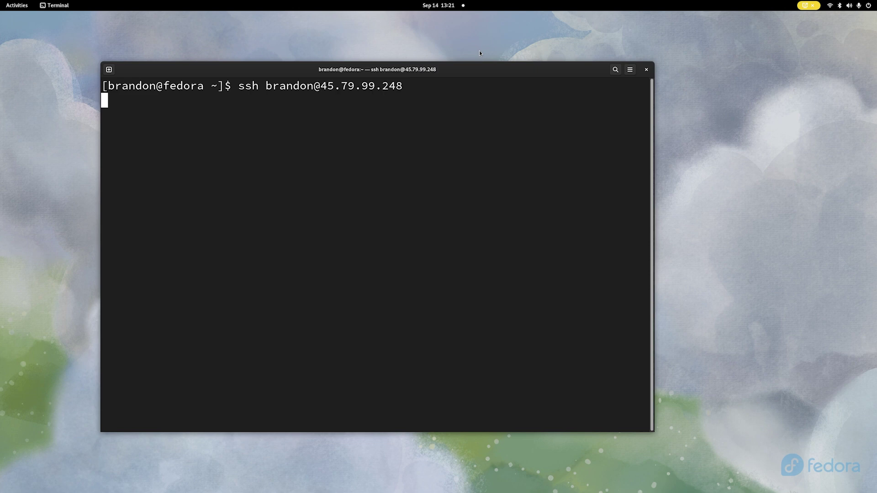
{"action": "type", "text": "yes"}
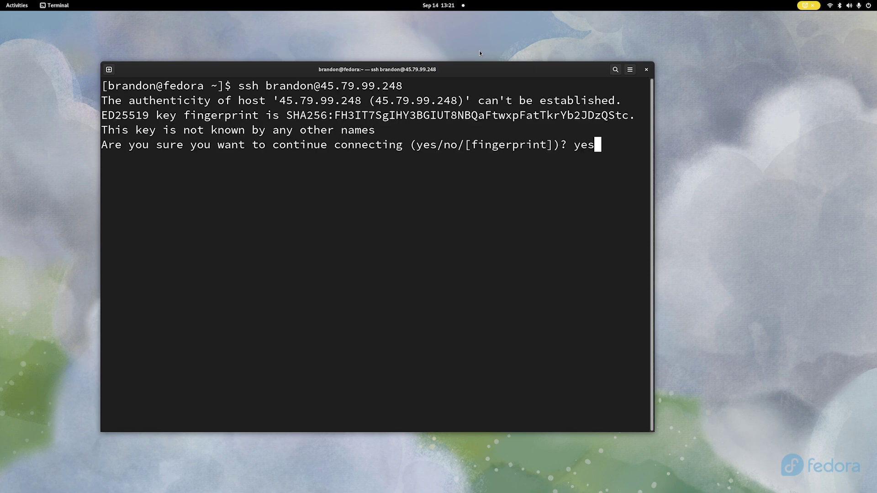
{"action": "key", "text": "Return"}
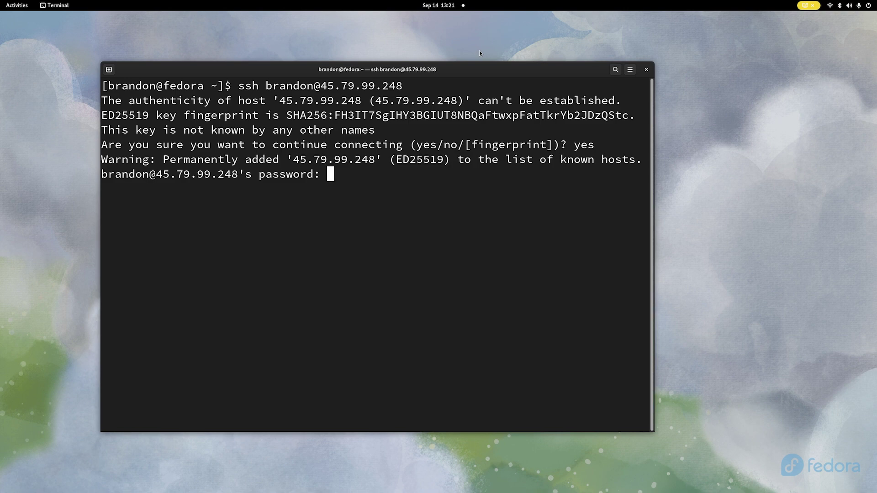
{"action": "key", "text": "Return"}
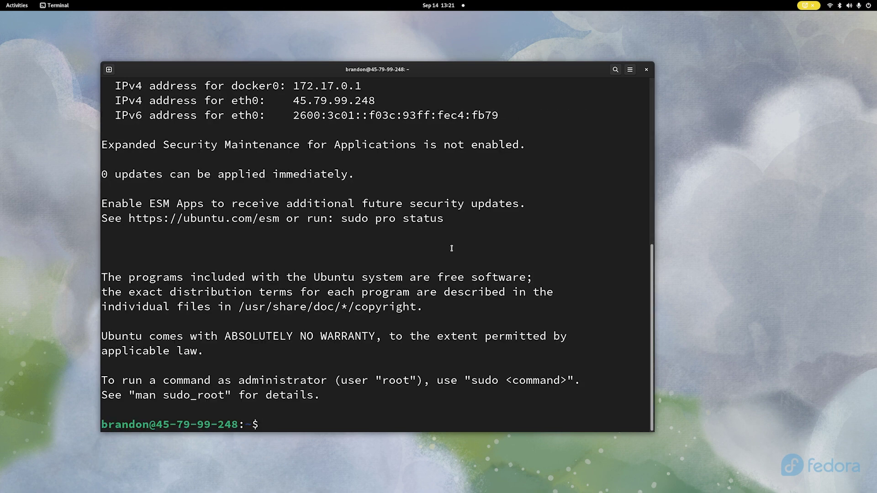
- Update and upgrade the server's packages with sudo apt update && sudo apt upgrade -y, entering the sudo password
{"action": "type", "text": "sudo apt update "}
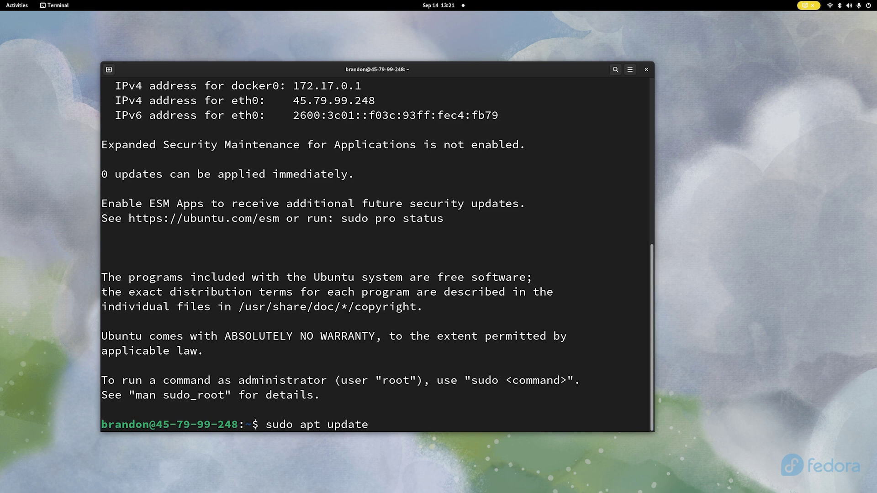
{"action": "type", "text": "&& sudo apt up"}
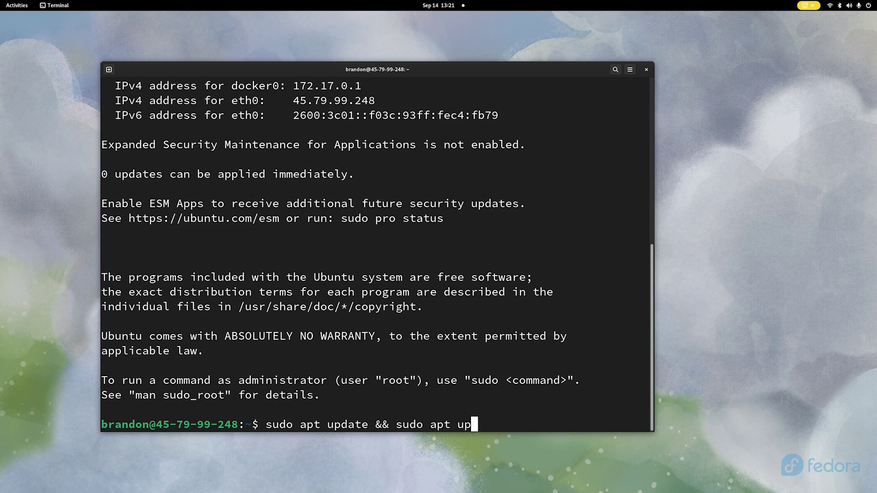
{"action": "type", "text": "grade -y"}
{"action": "key", "text": "Return"}
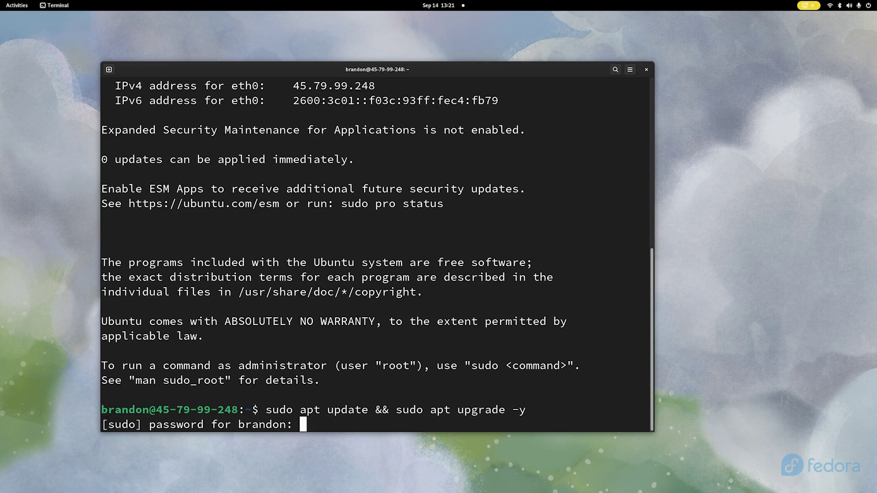
{"action": "key", "text": "Return"}
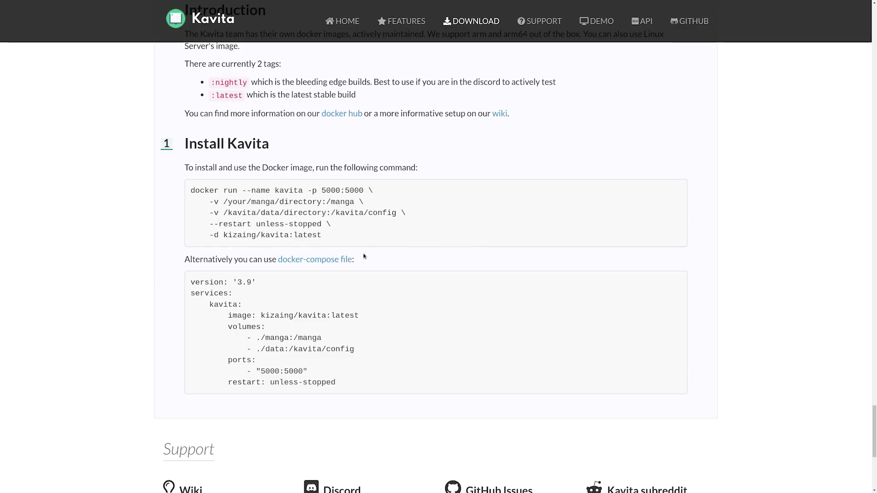
- Switch to the Kavita website and copy the docker run command from the Install Kavita instructions
{"action": "left_click_drag", "start_coordinate": [330, 244], "coordinate": [181, 192]}
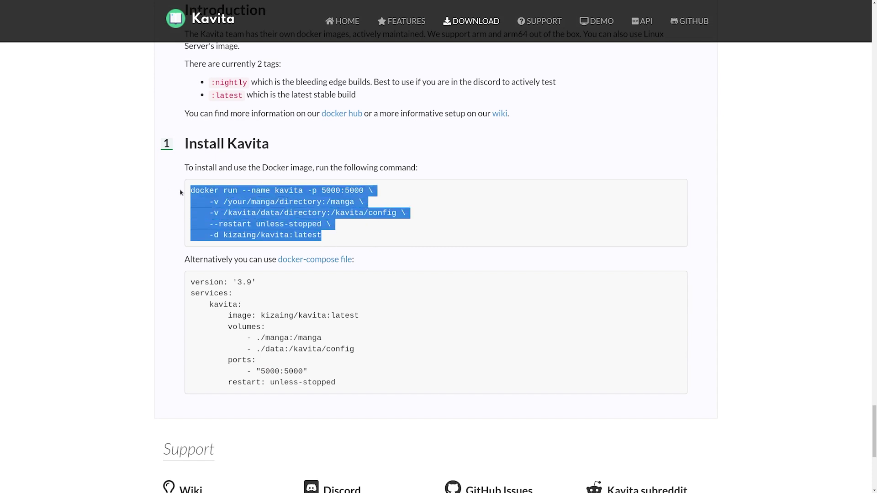
{"action": "right_click", "coordinate": [287, 193]}
{"action": "left_click", "coordinate": [301, 199]}
- Examine the docker run command's manga and config volume paths, restart option, kizaing/kavita:latest image and port mapping by highlighting them
{"action": "left_click", "coordinate": [222, 217]}
{"action": "left_click_drag", "start_coordinate": [223, 204], "coordinate": [362, 203]}
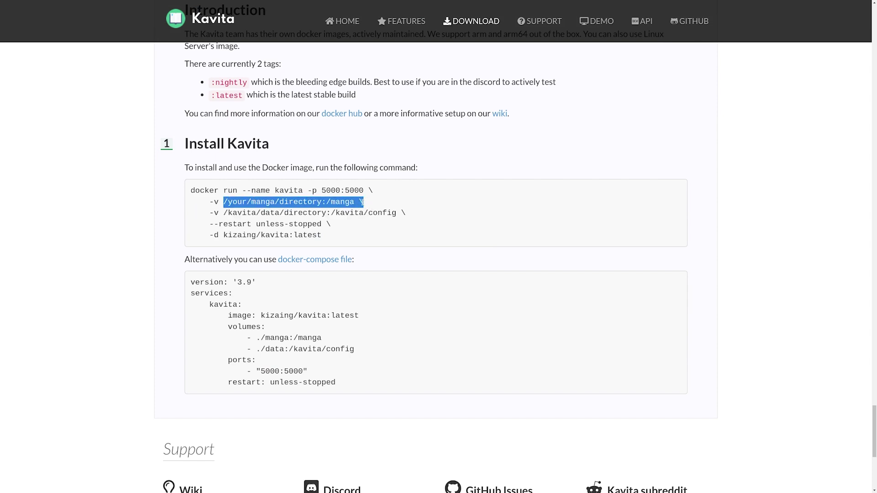
{"action": "left_click_drag", "start_coordinate": [219, 213], "coordinate": [401, 213]}
{"action": "left_click_drag", "start_coordinate": [232, 224], "coordinate": [313, 235]}
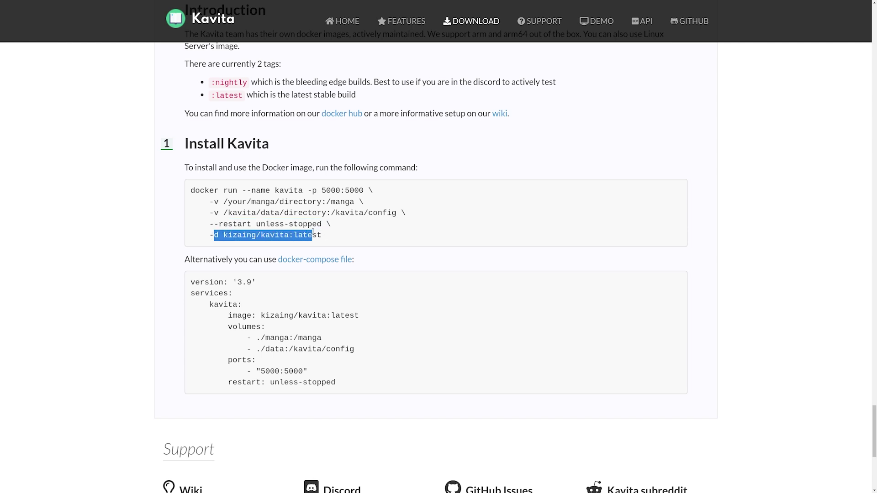
{"action": "left_click", "coordinate": [331, 231]}
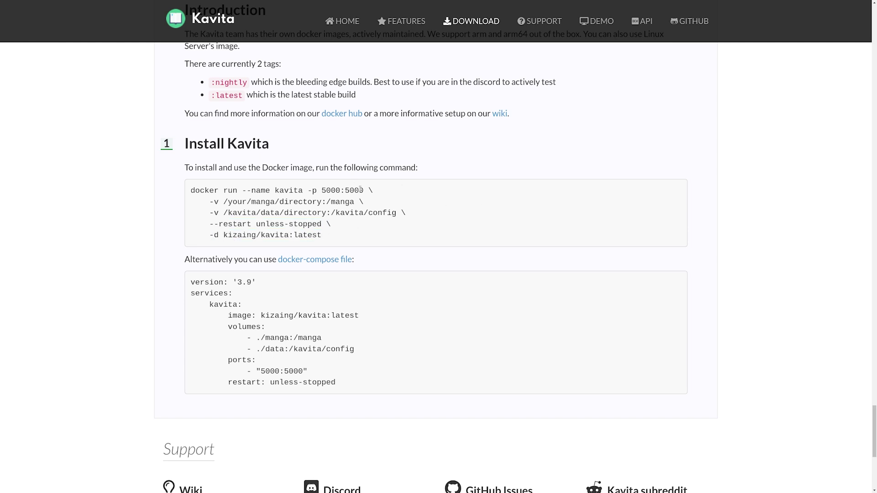
{"action": "left_click_drag", "start_coordinate": [360, 190], "coordinate": [321, 191]}
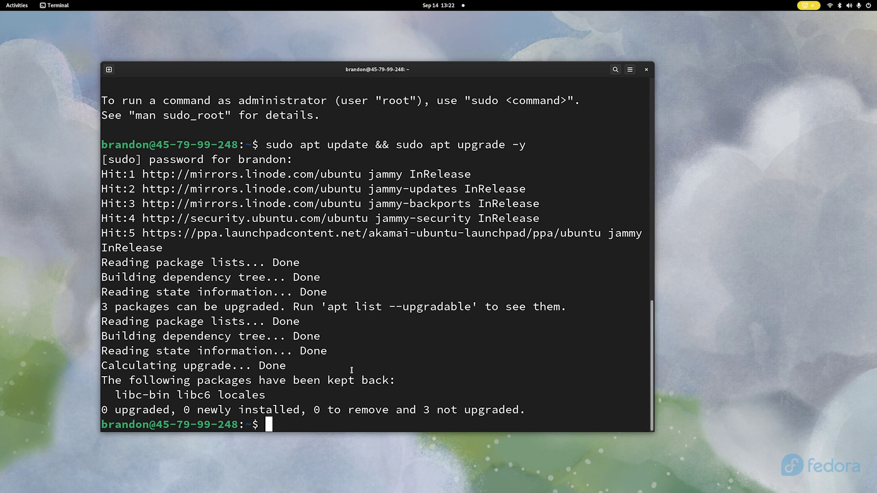
- Return to Terminal, list the server's home directory and create a directory named docker in it
{"action": "type", "text": "ls"}
{"action": "key", "text": "Return"}
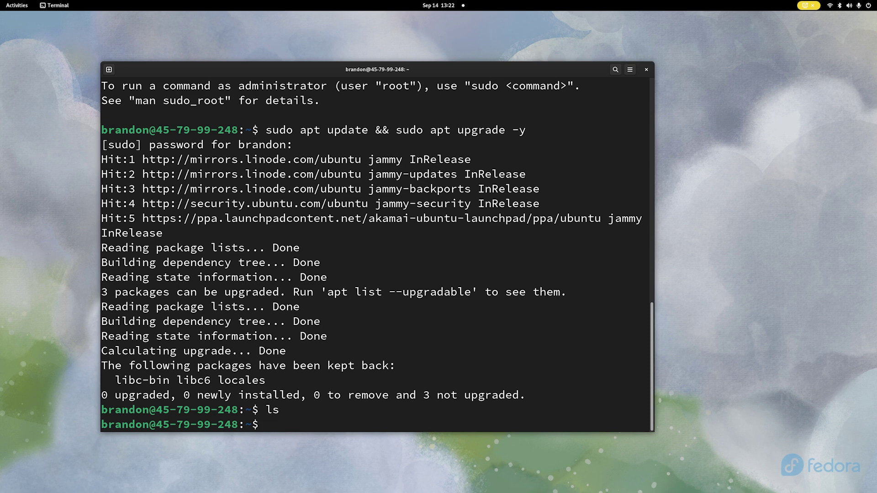
{"action": "type", "text": "mkdir docker"}
{"action": "key", "text": "Return"}
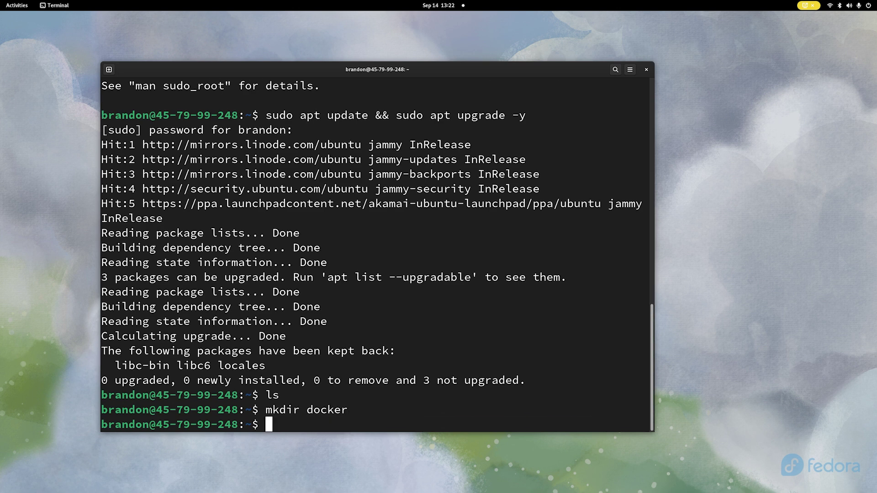
- Go into the docker directory, create a directory named kavita there and change into it
{"action": "type", "text": "cd do"}
{"action": "key", "text": "Tab"}
{"action": "key", "text": "Return"}
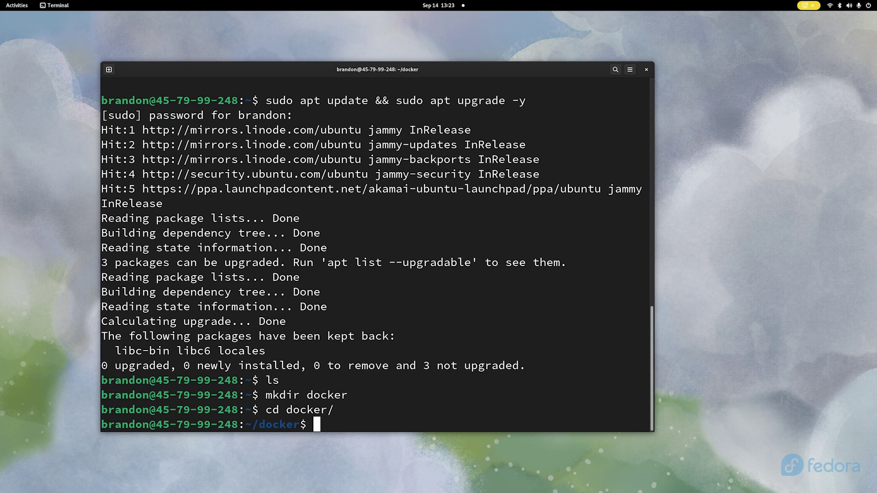
{"action": "type", "text": "mkdir kavita"}
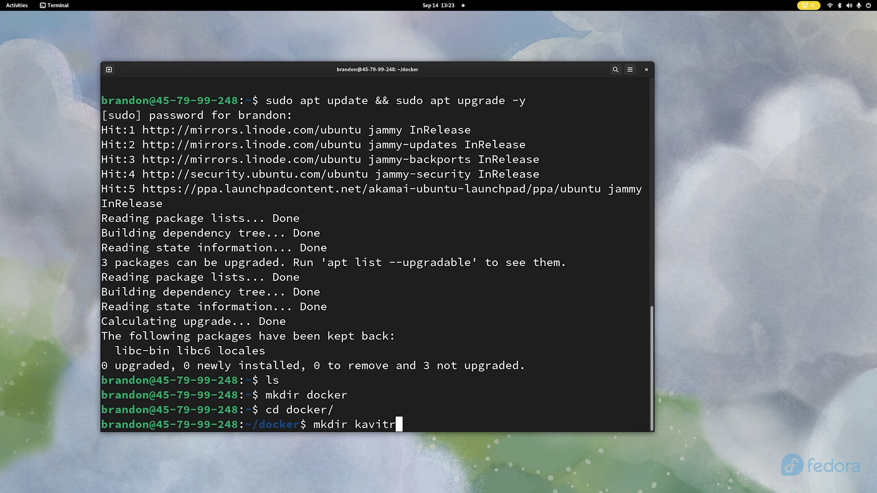
{"action": "key", "text": "Return"}
{"action": "type", "text": "cd ka"}
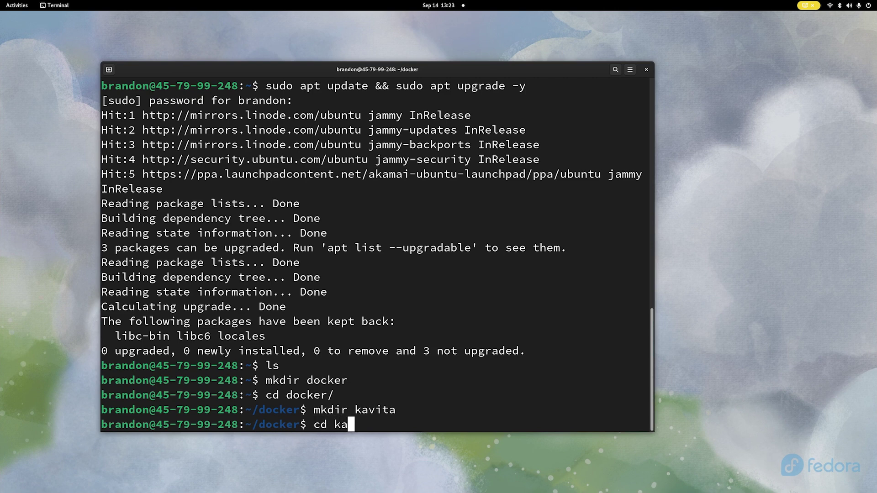
{"action": "key", "text": "Tab"}
{"action": "key", "text": "Return"}
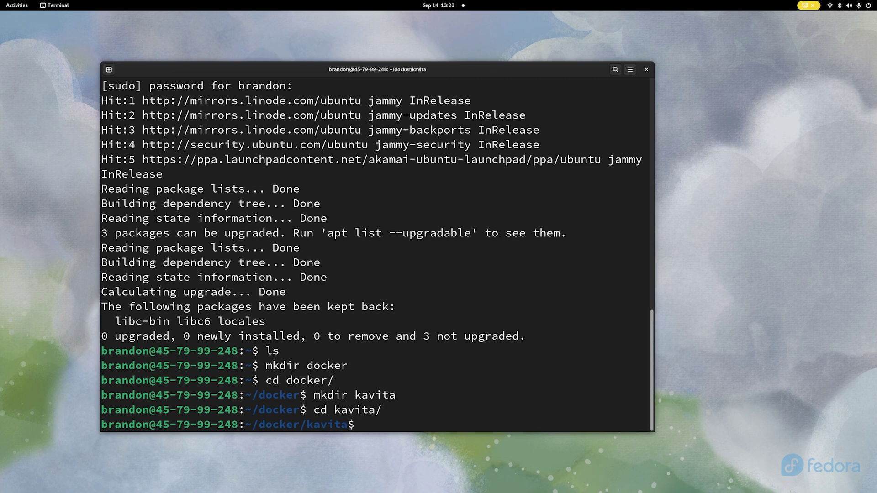
- Create two directories named config and books inside the kavita directory
{"action": "type", "text": "mkdir config"}
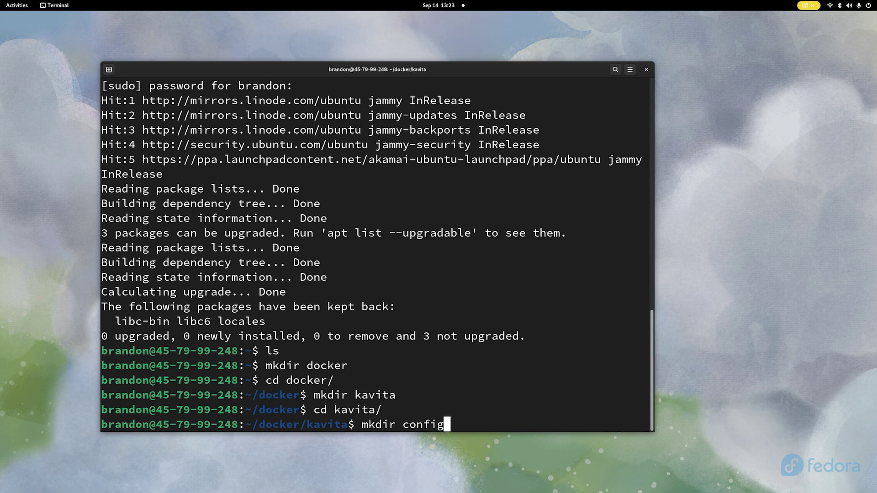
{"action": "key", "text": "Return"}
{"action": "key", "text": "Up"}
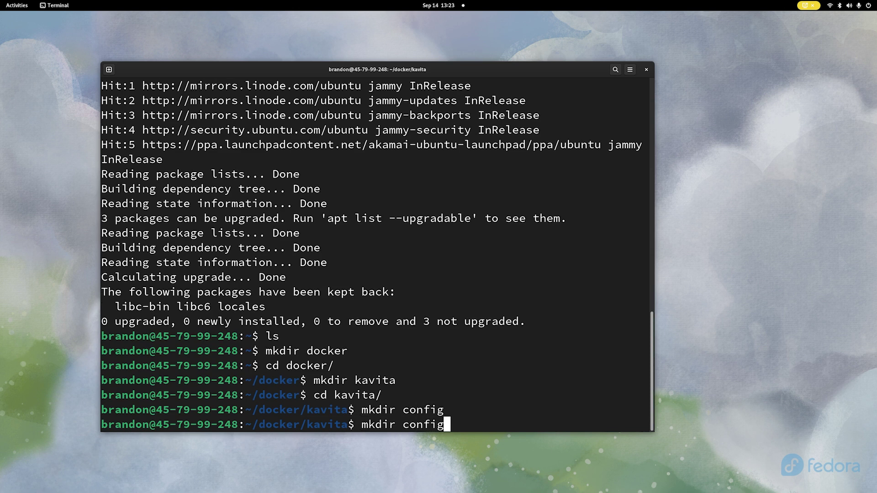
{"action": "key", "text": "BackSpace"}
{"action": "key", "text": "BackSpace"}
{"action": "key", "text": "BackSpace"}
{"action": "key", "text": "BackSpace"}
{"action": "key", "text": "BackSpace"}
{"action": "key", "text": "BackSpace"}
{"action": "type", "text": "books"}
{"action": "key", "text": "Return"}
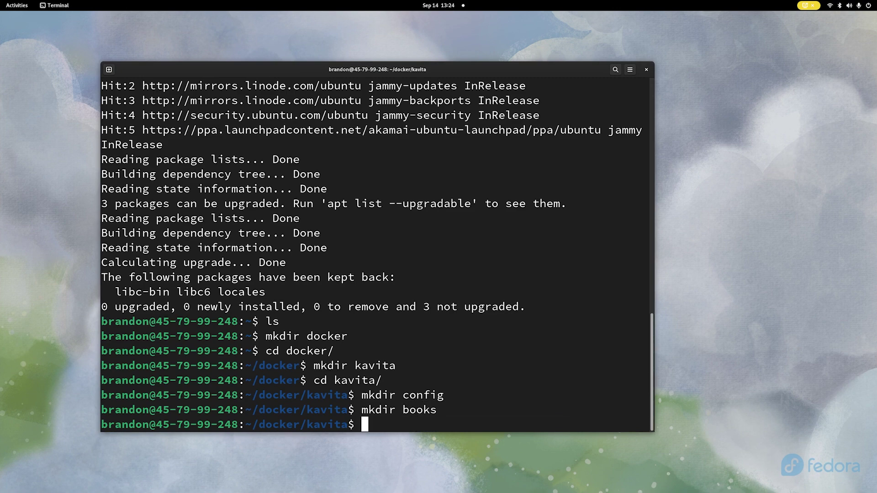
- Print the working directory's path with pwd, and paste the copied docker run command after sudo at the prompt without running it
{"action": "type", "text": "pwd"}
{"action": "key", "text": "Return"}
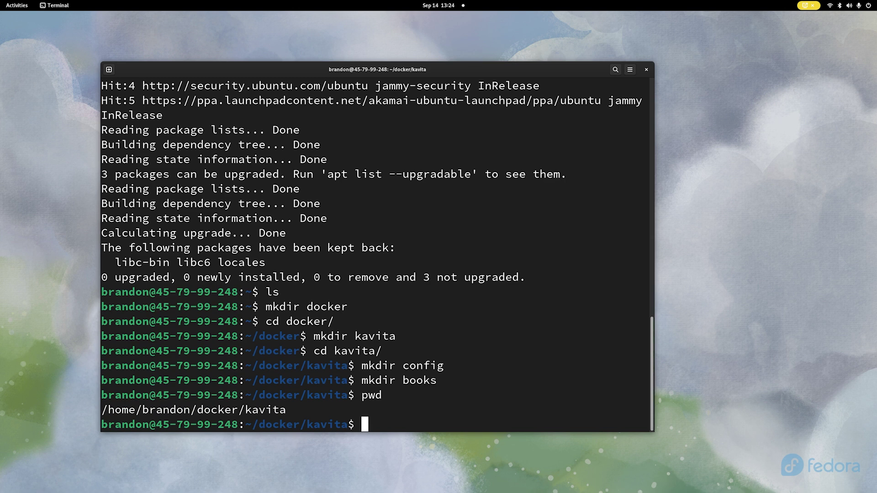
{"action": "type", "text": "sudo docker run --name kavita -p 5000:5000 \\"}
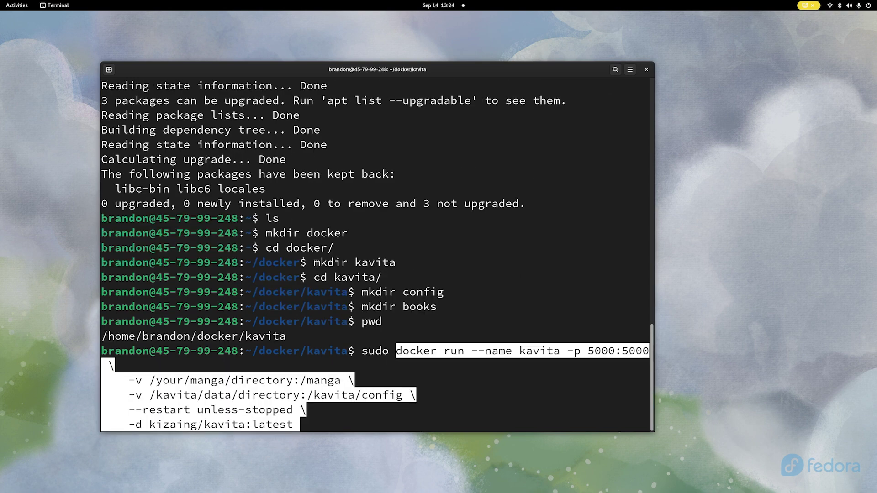
{"action": "key", "text": "ctrl+shift+v"}
- Place the text cursor at the end of /kavita/data/directory in the pasted command and copy the kavita path printed by pwd
{"action": "key", "text": "Left"}
{"action": "key", "text": "Left"}
{"action": "key", "text": "Left"}
{"action": "key", "text": "Left"}
{"action": "key", "text": "Left"}
{"action": "key", "text": "Left"}
{"action": "key", "text": "Left"}
{"action": "key", "text": "Left"}
{"action": "key", "text": "Left"}
{"action": "key", "text": "Left"}
{"action": "key", "text": "Left"}
{"action": "key", "text": "Left"}
{"action": "key", "text": "Left"}
{"action": "key", "text": "Left"}
{"action": "key", "text": "Left"}
{"action": "key", "text": "Left"}
{"action": "key", "text": "Left"}
{"action": "key", "text": "Left"}
{"action": "key", "text": "Left"}
{"action": "key", "text": "Left"}
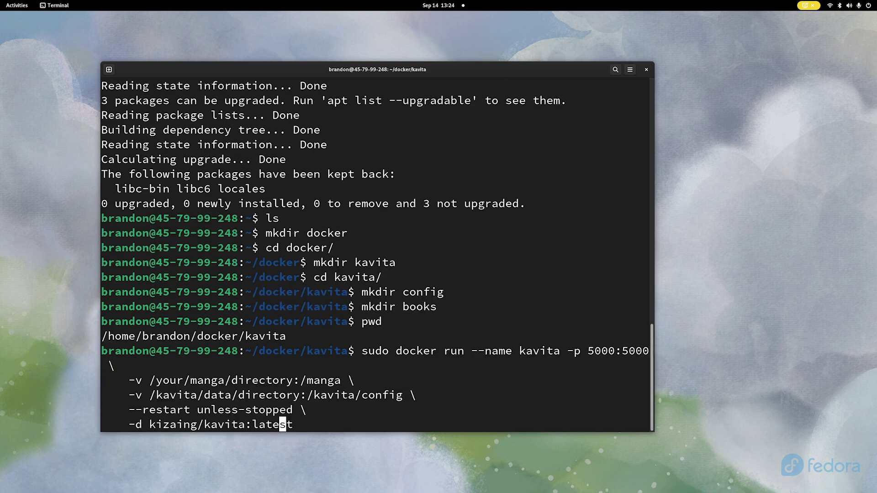
{"action": "key", "text": "Left"}
{"action": "key", "text": "Left"}
{"action": "key", "text": "Left"}
{"action": "key", "text": "Left"}
{"action": "key", "text": "Left"}
{"action": "key", "text": "Left"}
{"action": "key", "text": "Left"}
{"action": "key", "text": "Left"}
{"action": "key", "text": "Left"}
{"action": "key", "text": "Left"}
{"action": "key", "text": "Left"}
{"action": "key", "text": "Left"}
{"action": "key", "text": "Left"}
{"action": "key", "text": "Left"}
{"action": "key", "text": "Left"}
{"action": "key", "text": "Left"}
{"action": "key", "text": "Left"}
{"action": "key", "text": "Left"}
{"action": "key", "text": "Left"}
{"action": "key", "text": "Left"}
{"action": "key", "text": "Left"}
{"action": "key", "text": "Left"}
{"action": "key", "text": "Left"}
{"action": "key", "text": "Left"}
{"action": "key", "text": "Left"}
{"action": "key", "text": "Left"}
{"action": "key", "text": "Left"}
{"action": "key", "text": "Left"}
{"action": "key", "text": "Left"}
{"action": "key", "text": "Left"}
{"action": "key", "text": "Left"}
{"action": "key", "text": "Left"}
{"action": "key", "text": "Left"}
{"action": "key", "text": "Left"}
{"action": "key", "text": "Left"}
{"action": "key", "text": "Left"}
{"action": "key", "text": "Left"}
{"action": "key", "text": "Left"}
{"action": "key", "text": "Left"}
{"action": "key", "text": "Left"}
{"action": "key", "text": "Right"}
{"action": "key", "text": "Right"}
{"action": "key", "text": "Right"}
{"action": "key", "text": "Right"}
{"action": "key", "text": "Right"}
{"action": "key", "text": "Right"}
{"action": "key", "text": "Right"}
{"action": "key", "text": "Right"}
{"action": "key", "text": "Right"}
{"action": "key", "text": "Right"}
{"action": "key", "text": "Right"}
{"action": "key", "text": "Right"}
{"action": "key", "text": "Right"}
{"action": "key", "text": "Right"}
{"action": "key", "text": "Right"}
{"action": "key", "text": "Right"}
{"action": "key", "text": "Right"}
{"action": "key", "text": "Right"}
{"action": "left_click_drag", "start_coordinate": [286, 336], "coordinate": [103, 337]}
{"action": "right_click", "coordinate": [114, 337]}
{"action": "left_click", "coordinate": [146, 340]}
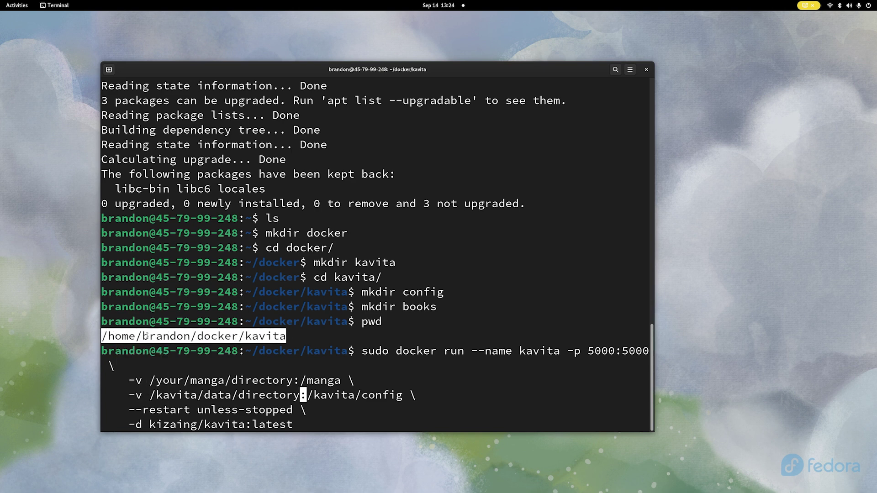
{"action": "right_click", "coordinate": [136, 334]}
{"action": "left_click", "coordinate": [155, 346]}
- Replace the /kavita/data/directory host path with the copied kavita directory path followed by /config, keeping the /kavita/config container path
{"action": "key", "text": "BackSpace"}
{"action": "key", "text": "BackSpace"}
{"action": "key", "text": "BackSpace"}
{"action": "key", "text": "BackSpace"}
{"action": "key", "text": "BackSpace"}
{"action": "key", "text": "BackSpace"}
{"action": "key", "text": "BackSpace"}
{"action": "key", "text": "BackSpace"}
{"action": "key", "text": "BackSpace"}
{"action": "key", "text": "BackSpace"}
{"action": "key", "text": "BackSpace"}
{"action": "key", "text": "BackSpace"}
{"action": "key", "text": "BackSpace"}
{"action": "key", "text": "BackSpace"}
{"action": "key", "text": "BackSpace"}
{"action": "key", "text": "BackSpace"}
{"action": "key", "text": "BackSpace"}
{"action": "key", "text": "BackSpace"}
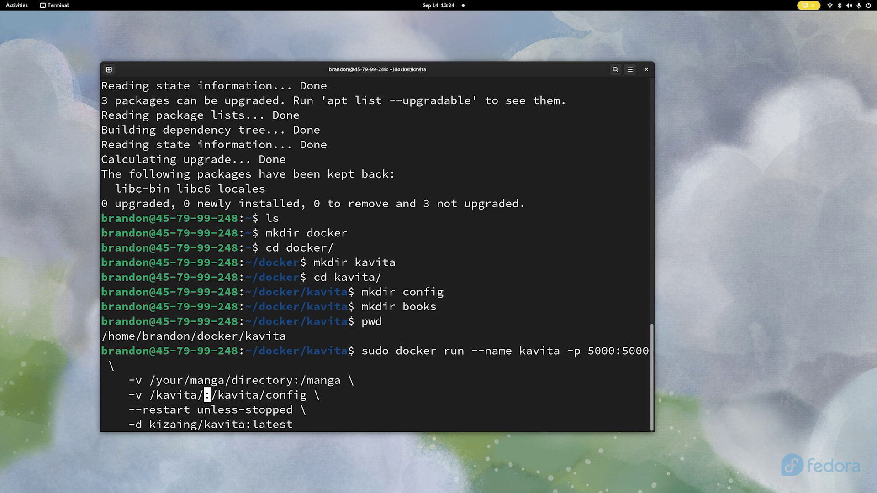
{"action": "key", "text": "BackSpace"}
{"action": "key", "text": "BackSpace"}
{"action": "key", "text": "BackSpace"}
{"action": "key", "text": "BackSpace"}
{"action": "key", "text": "ctrl+shift+v"}
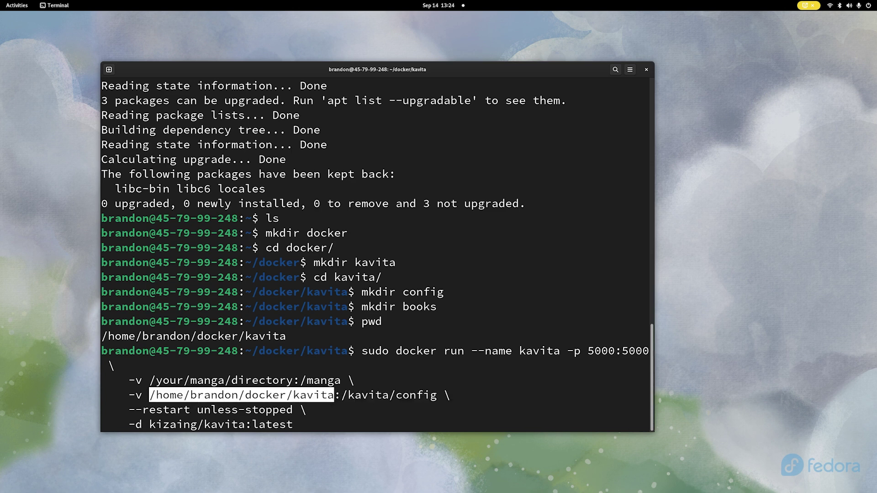
{"action": "type", "text": "/"}
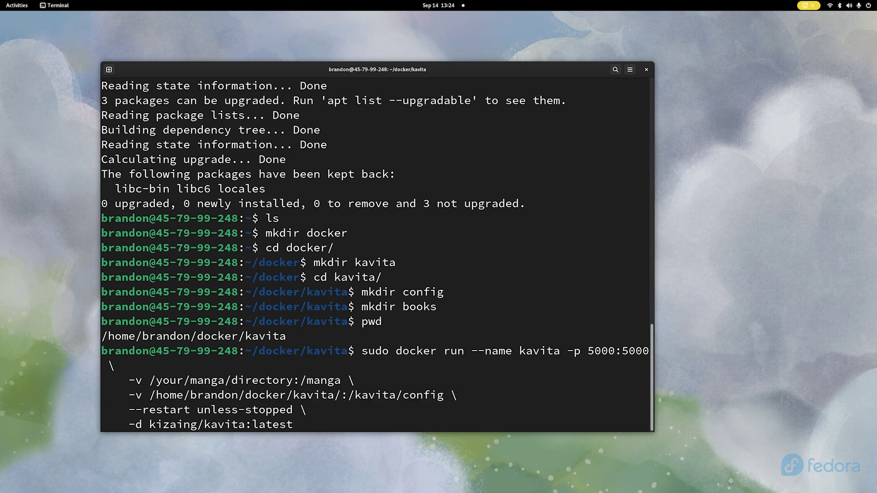
{"action": "type", "text": "config"}
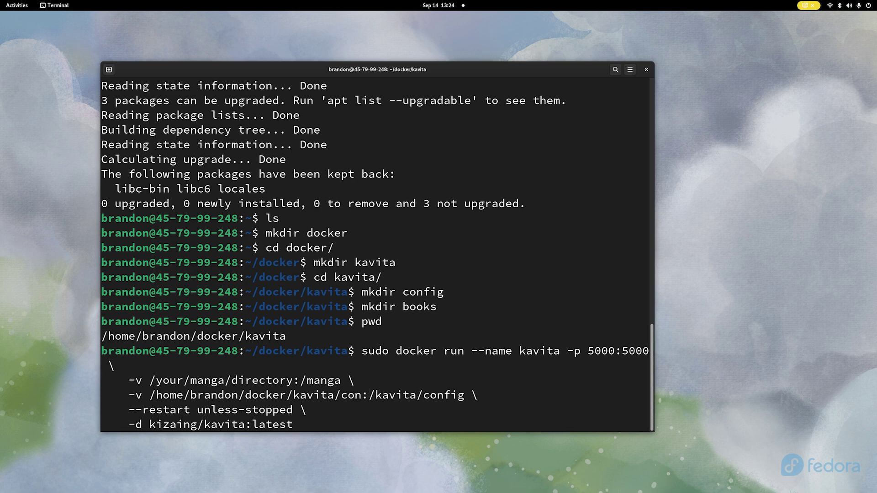
{"action": "key", "text": "Right"}
{"action": "key", "text": "Right"}
{"action": "key", "text": "Right"}
{"action": "key", "text": "Right"}
{"action": "key", "text": "Right"}
{"action": "key", "text": "Right"}
{"action": "key", "text": "Right"}
{"action": "key", "text": "Right"}
{"action": "key", "text": "Right"}
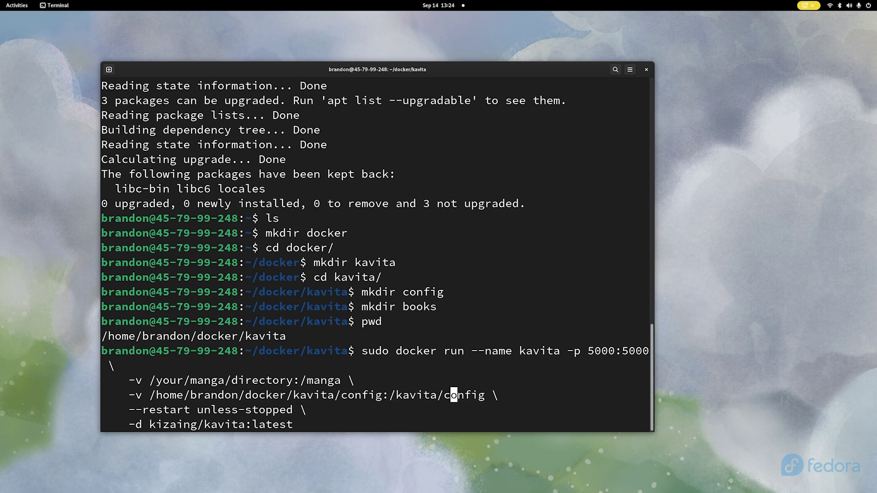
- Replace the /your/manga/directory host path in the first volume mapping with the copied kavita directory path
{"action": "key", "text": "Left"}
{"action": "key", "text": "Left"}
{"action": "key", "text": "Left"}
{"action": "key", "text": "Left"}
{"action": "key", "text": "Left"}
{"action": "key", "text": "Left"}
{"action": "key", "text": "Left"}
{"action": "key", "text": "Left"}
{"action": "key", "text": "Left"}
{"action": "key", "text": "Left"}
{"action": "key", "text": "Left"}
{"action": "key", "text": "Left"}
{"action": "key", "text": "Left"}
{"action": "key", "text": "Left"}
{"action": "key", "text": "Left"}
{"action": "key", "text": "Left"}
{"action": "key", "text": "Left"}
{"action": "key", "text": "Left"}
{"action": "key", "text": "Left"}
{"action": "key", "text": "Left"}
{"action": "key", "text": "Right"}
{"action": "key", "text": "Right"}
{"action": "key", "text": "BackSpace"}
{"action": "key", "text": "BackSpace"}
{"action": "key", "text": "BackSpace"}
{"action": "key", "text": "BackSpace"}
{"action": "key", "text": "BackSpace"}
{"action": "key", "text": "BackSpace"}
{"action": "key", "text": "BackSpace"}
{"action": "key", "text": "BackSpace"}
{"action": "key", "text": "BackSpace"}
{"action": "key", "text": "BackSpace"}
{"action": "key", "text": "BackSpace"}
{"action": "key", "text": "BackSpace"}
{"action": "key", "text": "BackSpace"}
{"action": "key", "text": "BackSpace"}
{"action": "key", "text": "BackSpace"}
{"action": "key", "text": "BackSpace"}
{"action": "key", "text": "BackSpace"}
{"action": "key", "text": "BackSpace"}
{"action": "key", "text": "BackSpace"}
{"action": "key", "text": "BackSpace"}
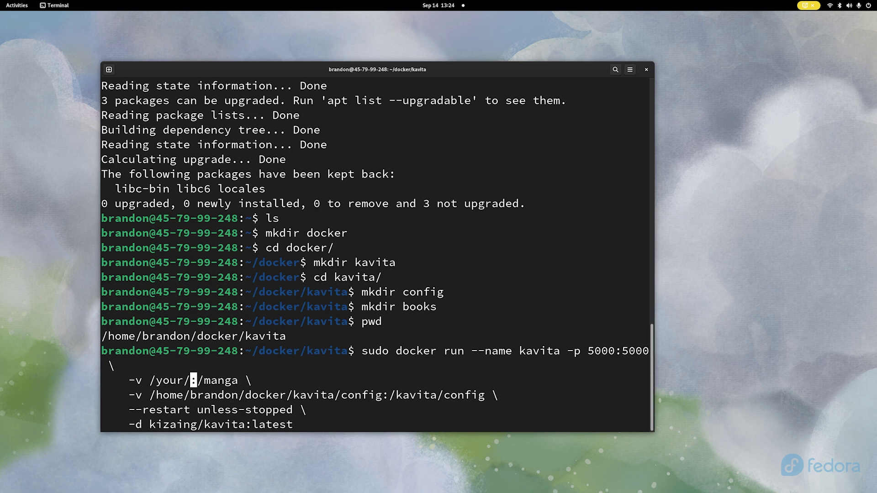
{"action": "key", "text": "BackSpace"}
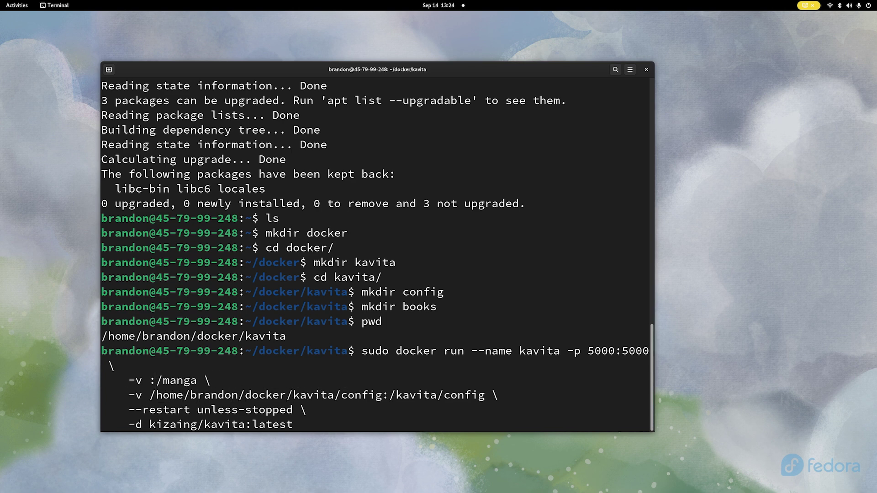
{"action": "key", "text": "ctrl+shift+v"}
- Change the container path of the first volume mapping from /manga to /books
{"action": "key", "text": "Right"}
{"action": "key", "text": "Right"}
{"action": "key", "text": "Right"}
{"action": "key", "text": "Right"}
{"action": "key", "text": "Right"}
{"action": "key", "text": "Right"}
{"action": "key", "text": "Right"}
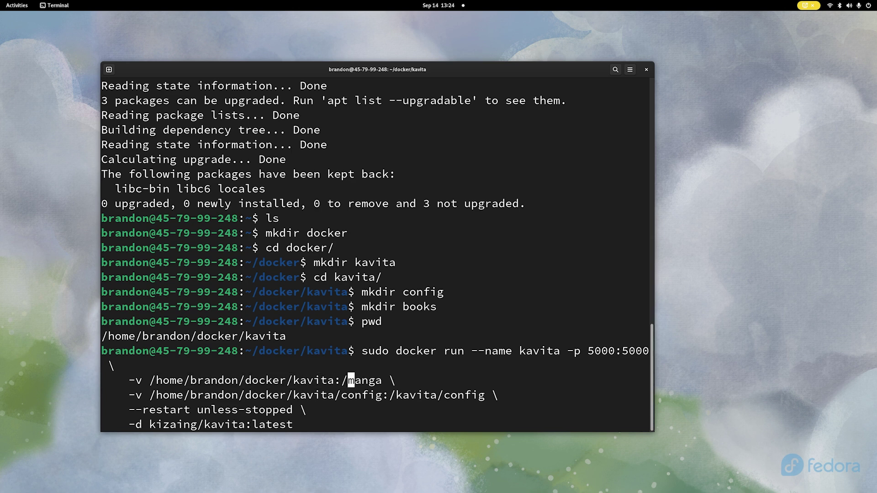
{"action": "key", "text": "BackSpace"}
{"action": "key", "text": "BackSpace"}
{"action": "key", "text": "BackSpace"}
{"action": "key", "text": "BackSpace"}
{"action": "key", "text": "BackSpace"}
{"action": "type", "text": "books"}
- Append /books to the kavita host path in the first volume mapping
{"action": "key", "text": "Left"}
{"action": "key", "text": "Left"}
{"action": "key", "text": "Left"}
{"action": "key", "text": "Left"}
{"action": "key", "text": "Left"}
{"action": "key", "text": "Left"}
{"action": "key", "text": "Left"}
{"action": "type", "text": "/bookj"}
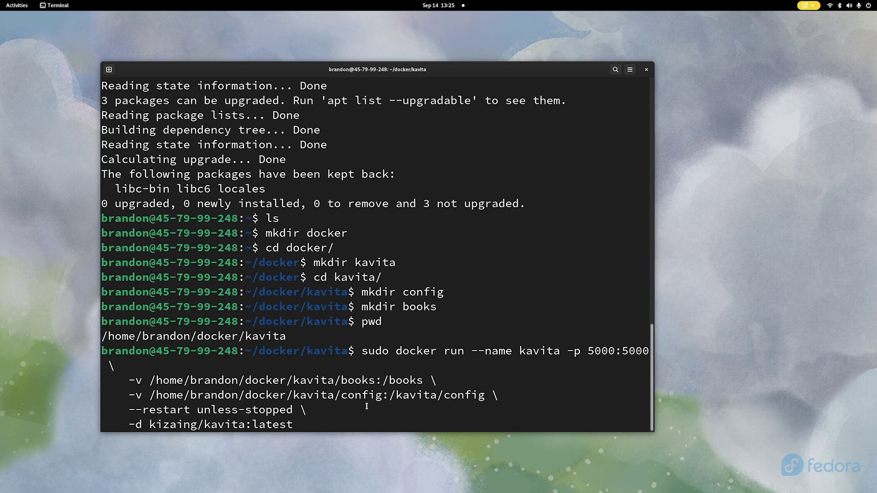
- Run the edited docker run command to pull the kizaing/kavita:latest image and start the kavita container
{"action": "key", "text": "Right"}
{"action": "key", "text": "Right"}
{"action": "key", "text": "Right"}
{"action": "key", "text": "Right"}
{"action": "key", "text": "Right"}
{"action": "key", "text": "Right"}
{"action": "key", "text": "Right"}
{"action": "key", "text": "Right"}
{"action": "key", "text": "Right"}
{"action": "key", "text": "Right"}
{"action": "key", "text": "Right"}
{"action": "key", "text": "Right"}
{"action": "key", "text": "Right"}
{"action": "key", "text": "Right"}
{"action": "key", "text": "Right"}
{"action": "key", "text": "Right"}
{"action": "key", "text": "Right"}
{"action": "key", "text": "Right"}
{"action": "key", "text": "Right"}
{"action": "key", "text": "Right"}
{"action": "key", "text": "Return"}
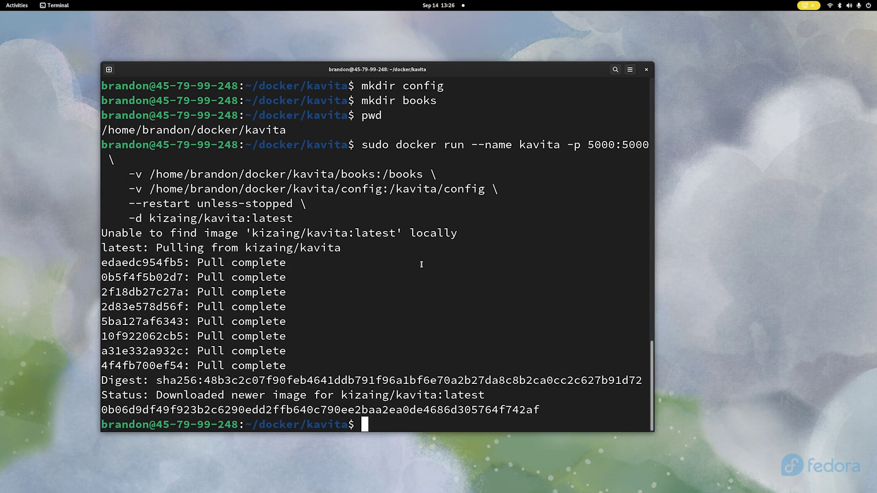
- Change into the config directory and list its contents
{"action": "type", "text": "cd c"}
{"action": "key", "text": "Tab"}
{"action": "key", "text": "Return"}
{"action": "type", "text": "ls"}
{"action": "key", "text": "Return"}
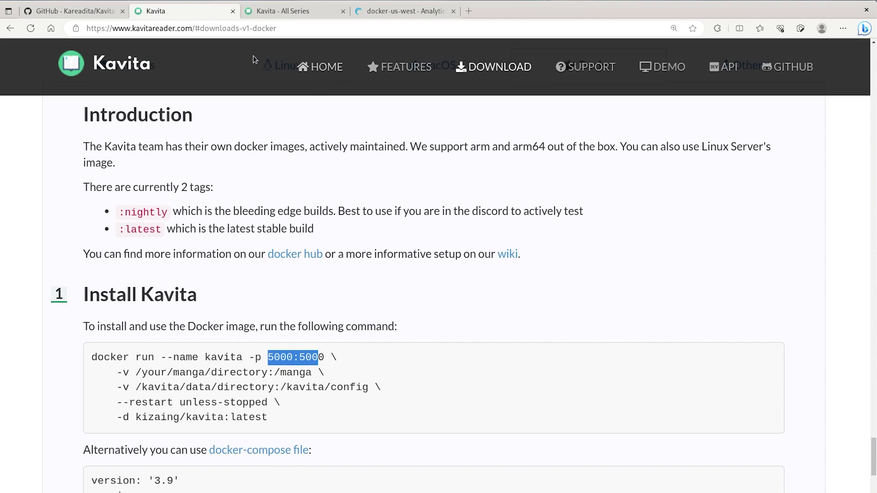
- Switch to the browser, copy the docker-us-west server's IPv4 address from its Linode page, and open that address on port 5000
{"action": "left_click", "coordinate": [438, 12]}
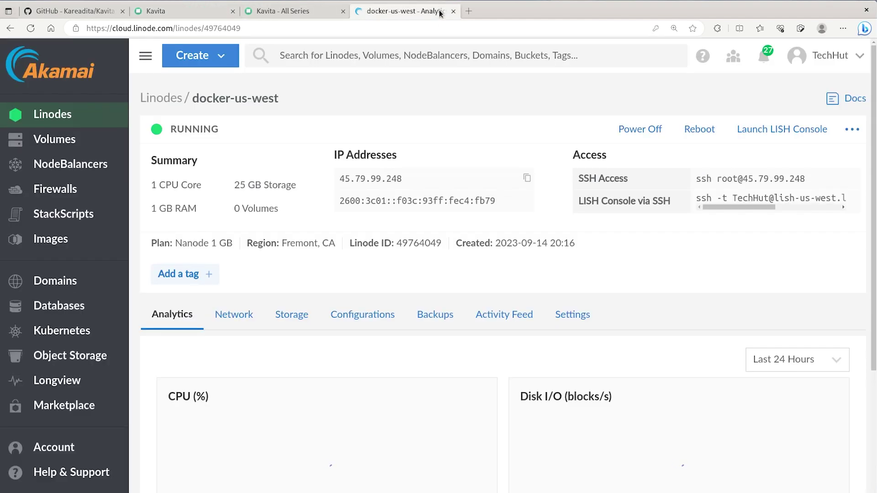
{"action": "left_click", "coordinate": [525, 179]}
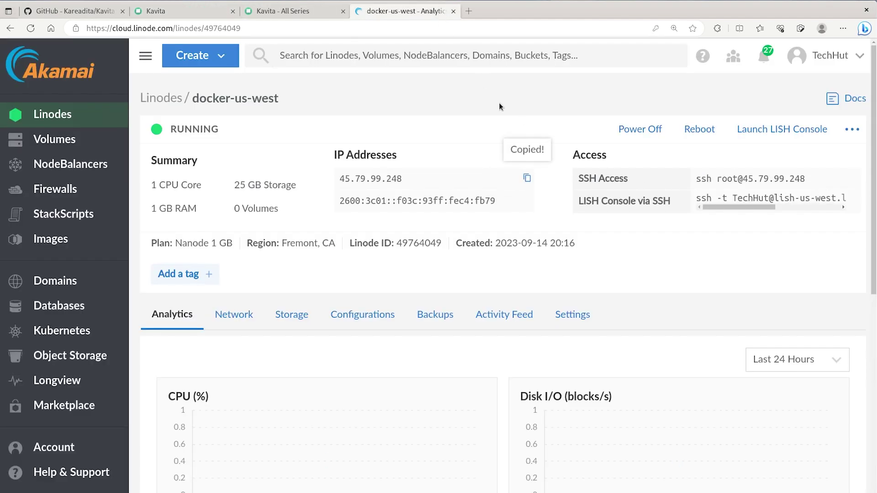
{"action": "left_click", "coordinate": [299, 28]}
{"action": "key", "text": "ctrl+v"}
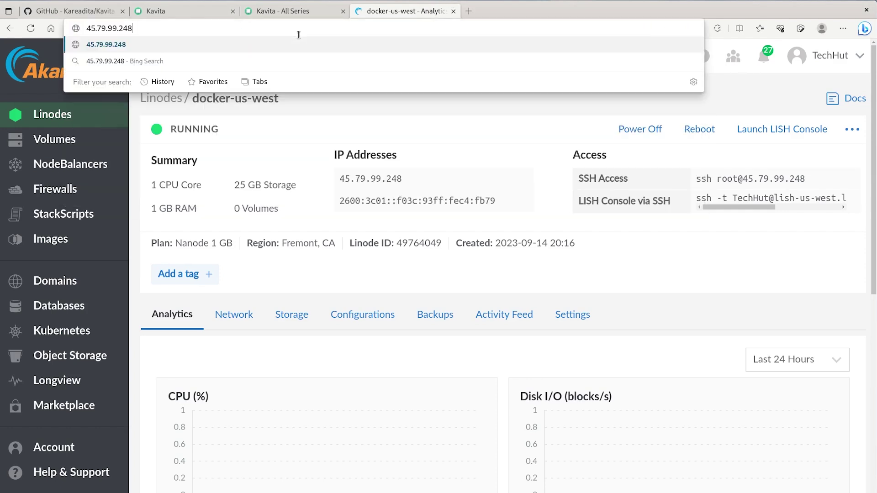
{"action": "type", "text": ":5000"}
{"action": "key", "text": "Return"}
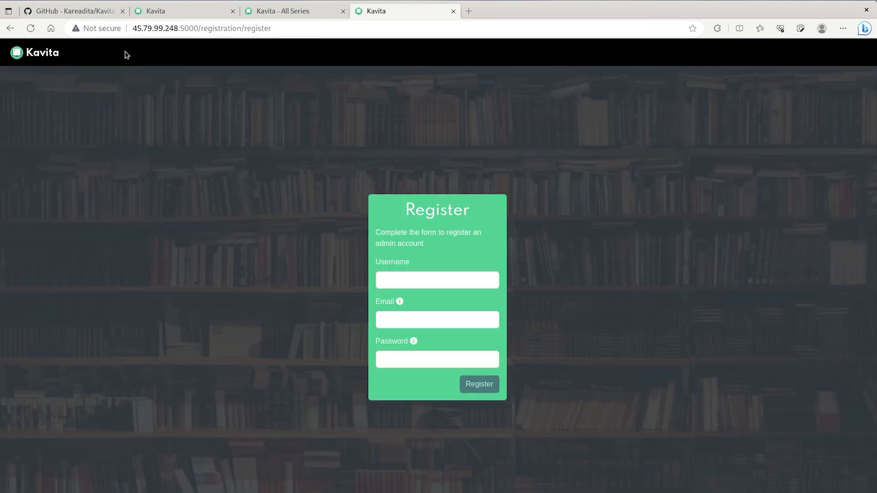
{"action": "double_click", "coordinate": [188, 29]}
{"action": "left_click", "coordinate": [146, 29]}
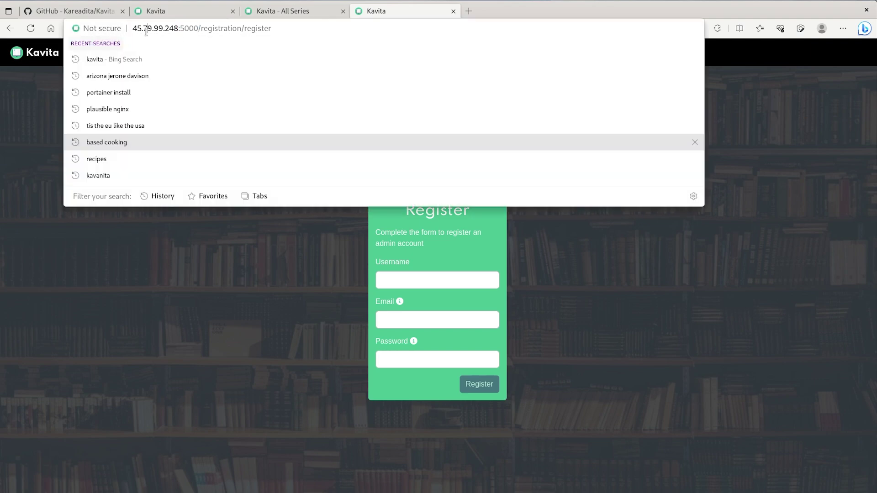
{"action": "double_click", "coordinate": [146, 28]}
{"action": "left_click", "coordinate": [571, 219]}
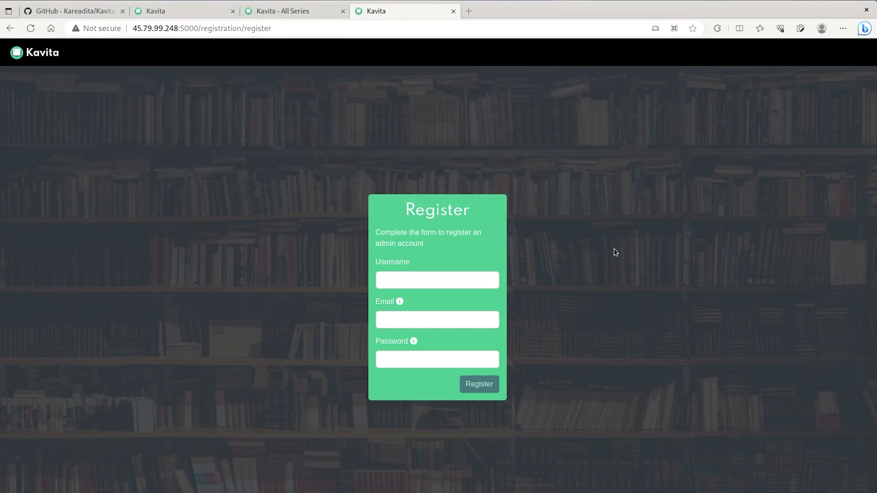
- Register the Kavita admin account with a username, e-mail address and account password, and log in with it
{"action": "left_click", "coordinate": [450, 281]}
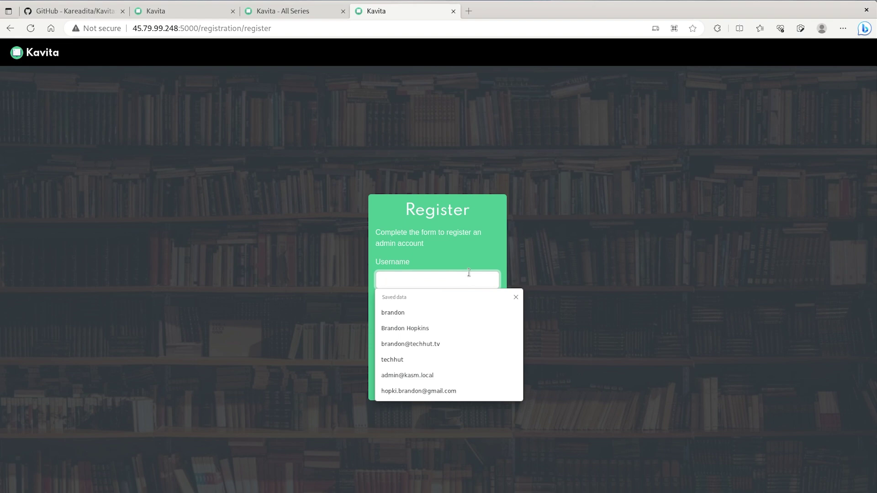
{"action": "left_click", "coordinate": [409, 312]}
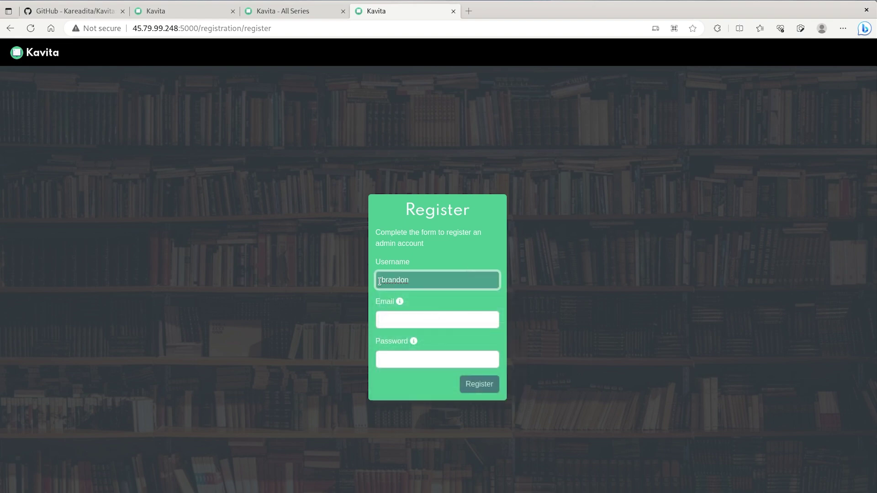
{"action": "left_click", "coordinate": [459, 359]}
{"action": "type", "text": "********"}
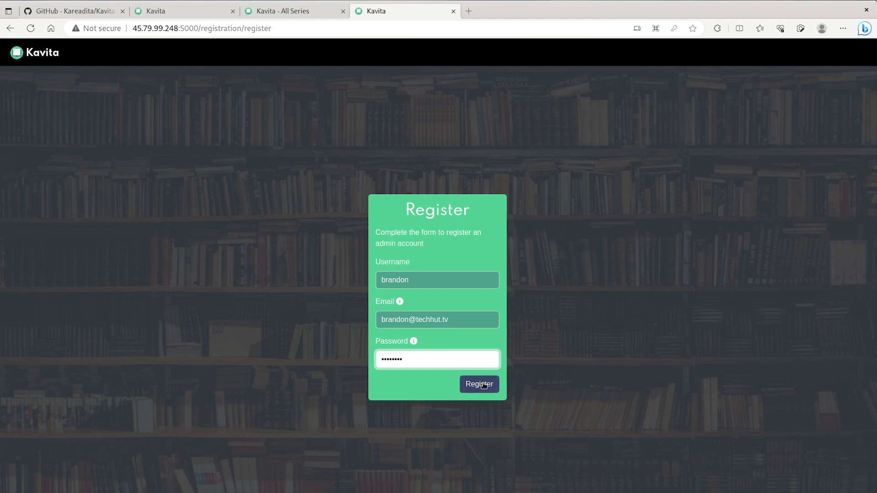
{"action": "left_click", "coordinate": [484, 386]}
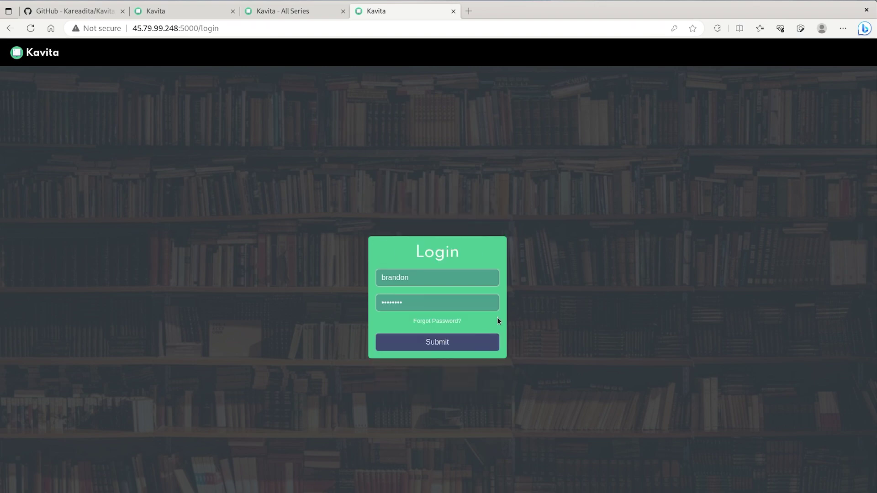
{"action": "left_click", "coordinate": [466, 344]}
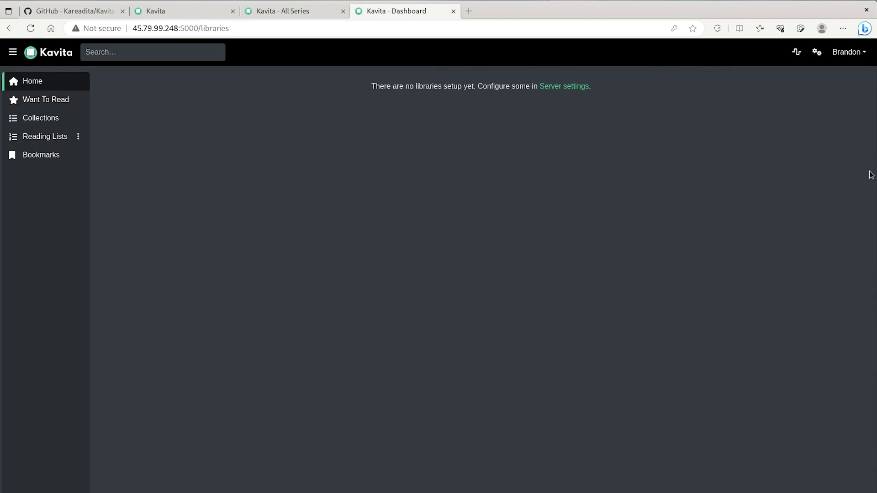
- Open the user settings from the account menu and set the global Locale preference to English
{"action": "left_click", "coordinate": [849, 52]}
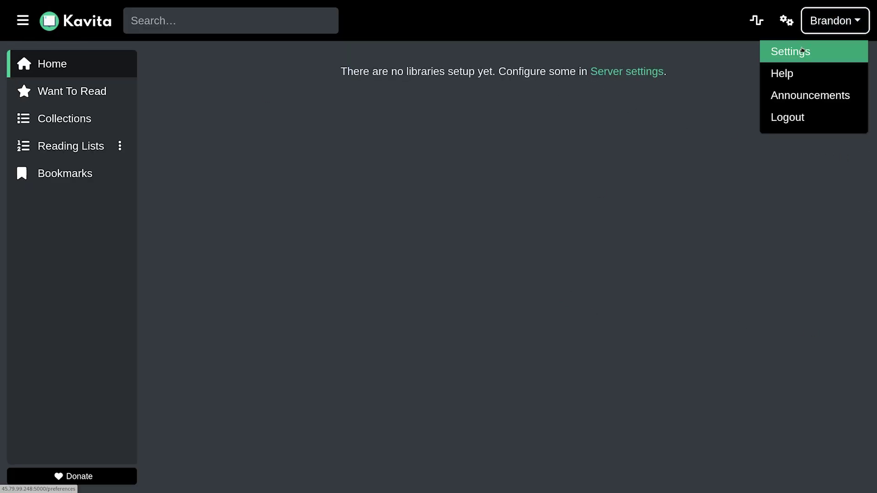
{"action": "left_click", "coordinate": [794, 52]}
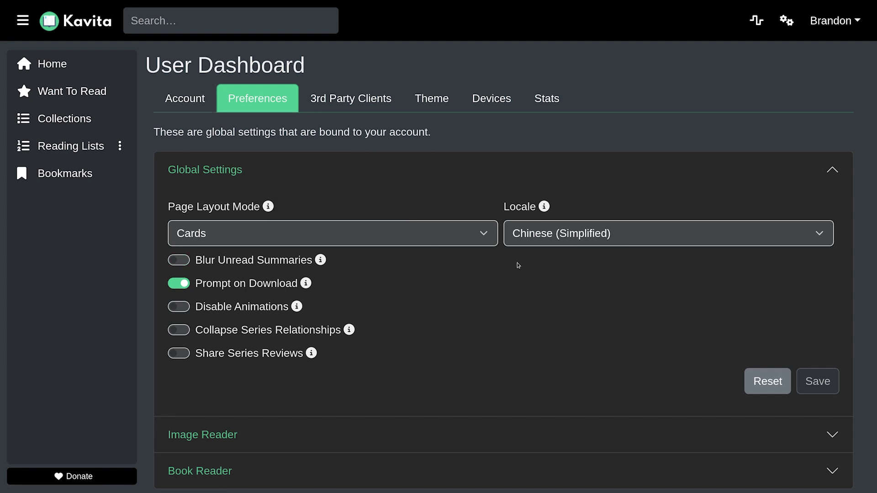
{"action": "left_click", "coordinate": [525, 242]}
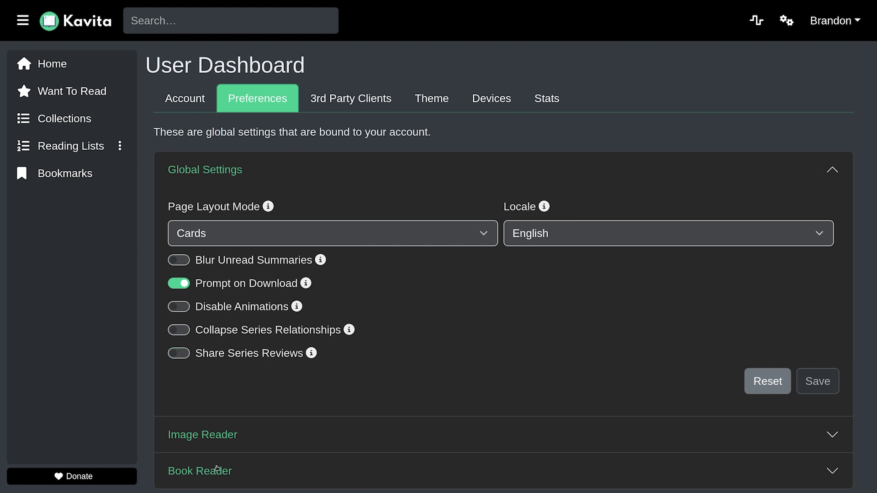
- Review the 3rd Party Clients and Theme settings and the native theme installation instructions in the Kareadita Themes repository on GitHub
{"action": "left_click", "coordinate": [369, 109]}
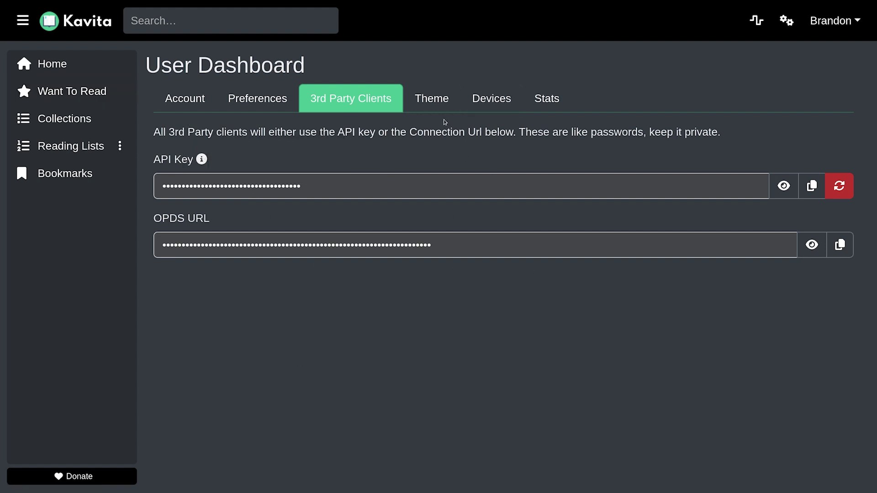
{"action": "left_click", "coordinate": [440, 102]}
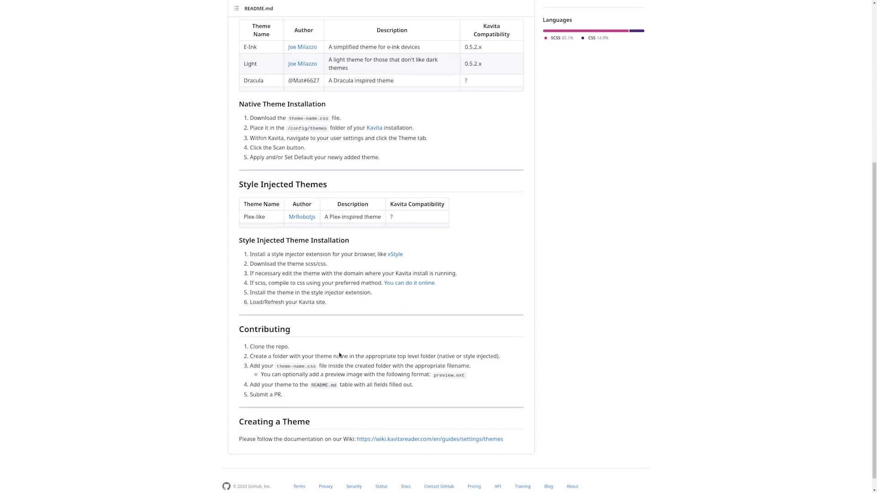
{"action": "scroll", "coordinate": [343, 349], "scroll_direction": "up", "scroll_amount": 4}
{"action": "scroll", "coordinate": [344, 348], "scroll_direction": "up", "scroll_amount": 2}
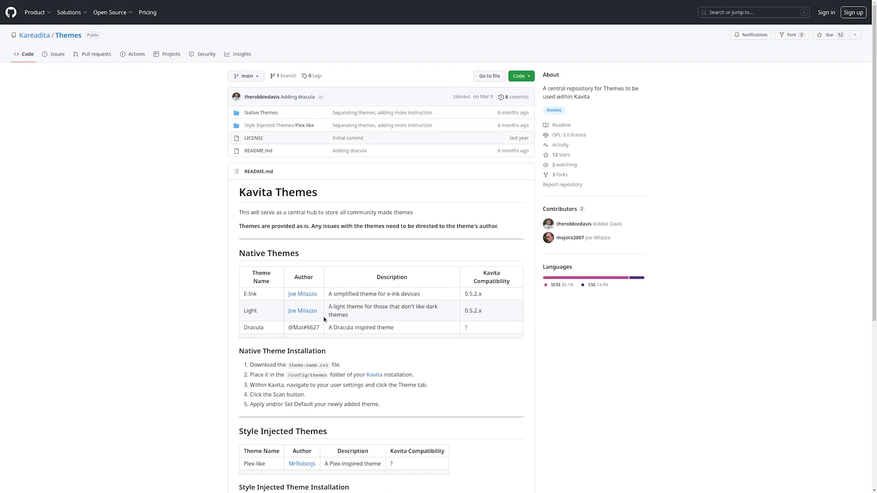
{"action": "left_click_drag", "start_coordinate": [293, 368], "coordinate": [322, 367]}
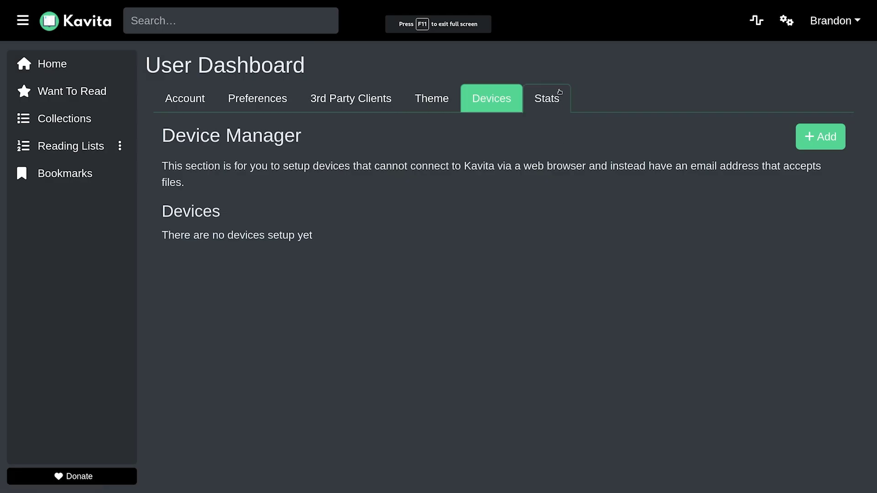
- View the Reading Activity and Day Breakdown statistics in the User Dashboard
{"action": "left_click", "coordinate": [554, 97]}
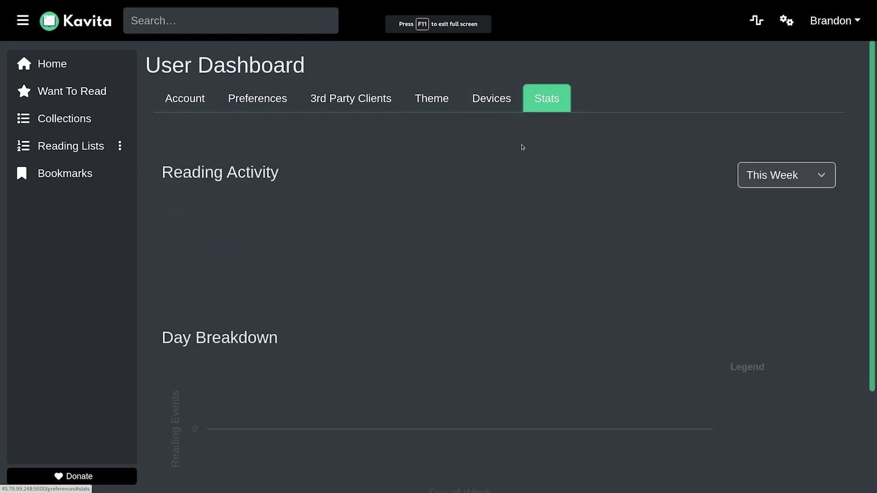
{"action": "scroll", "coordinate": [375, 237], "scroll_direction": "down", "scroll_amount": 2}
{"action": "scroll", "coordinate": [384, 228], "scroll_direction": "up", "scroll_amount": 2}
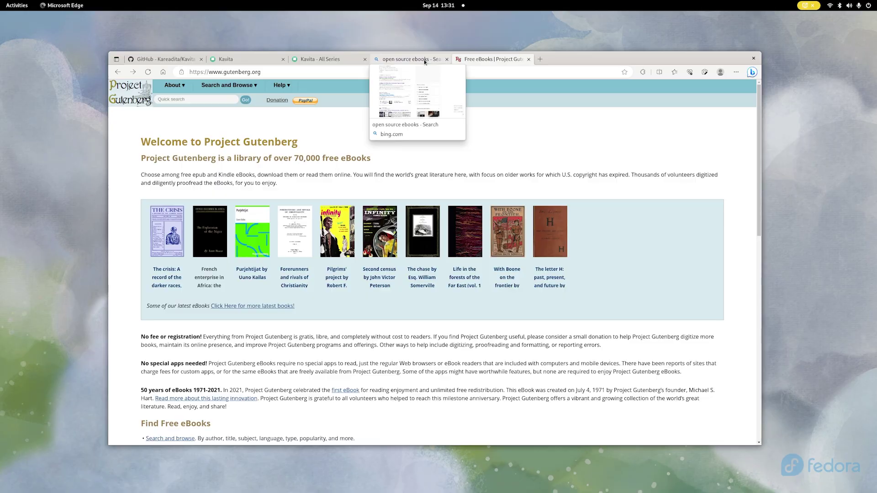
- Look over the Bing results for open source ebooks and the Project Gutenberg home page for sources of free books
{"action": "left_click", "coordinate": [424, 62]}
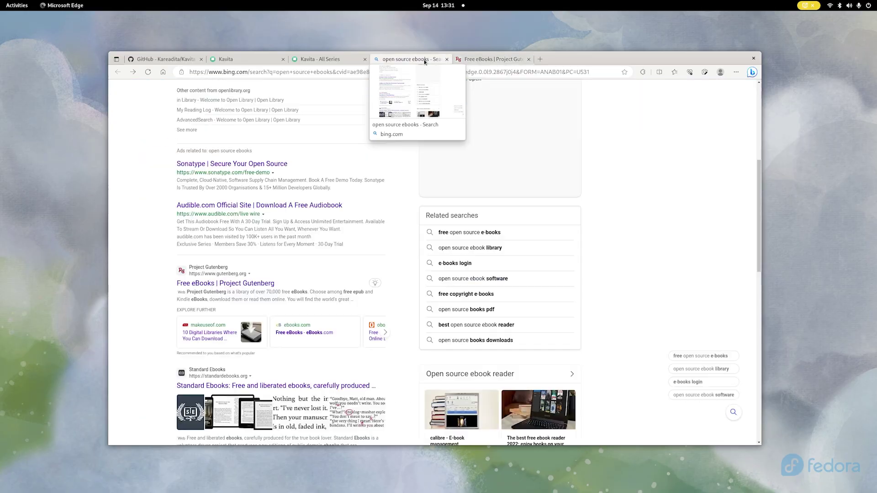
{"action": "scroll", "coordinate": [299, 307], "scroll_direction": "up", "scroll_amount": 5}
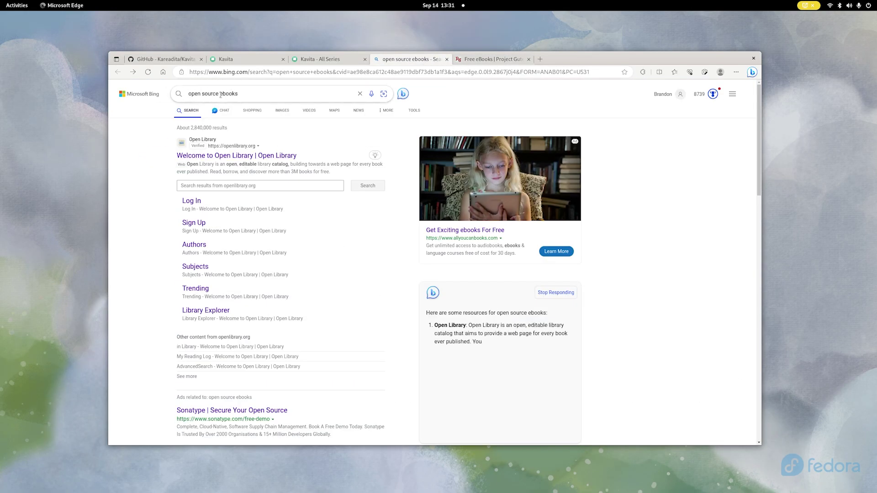
{"action": "scroll", "coordinate": [505, 141], "scroll_direction": "down", "scroll_amount": 5}
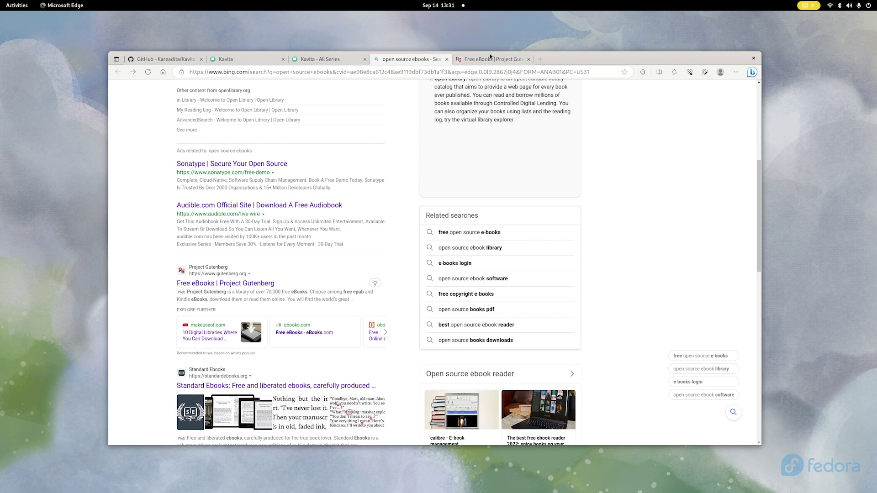
{"action": "left_click", "coordinate": [493, 59]}
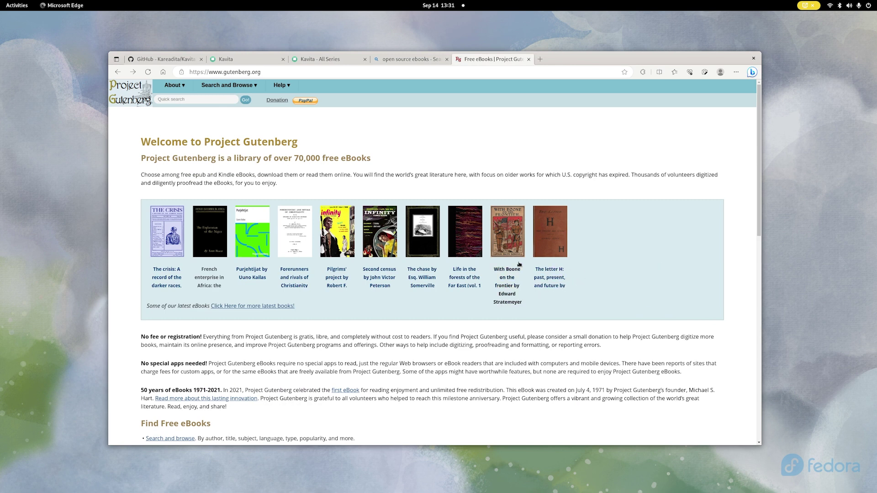
{"action": "scroll", "coordinate": [349, 270], "scroll_direction": "down", "scroll_amount": 3}
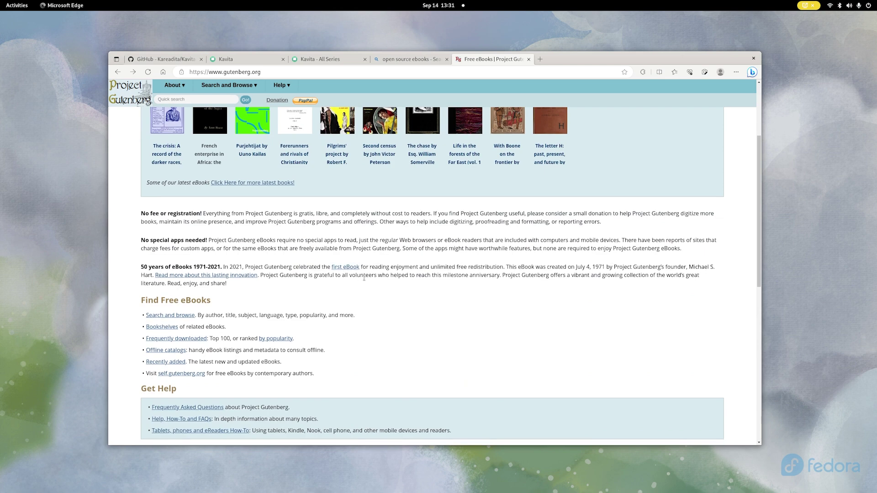
{"action": "scroll", "coordinate": [431, 321], "scroll_direction": "up", "scroll_amount": 3}
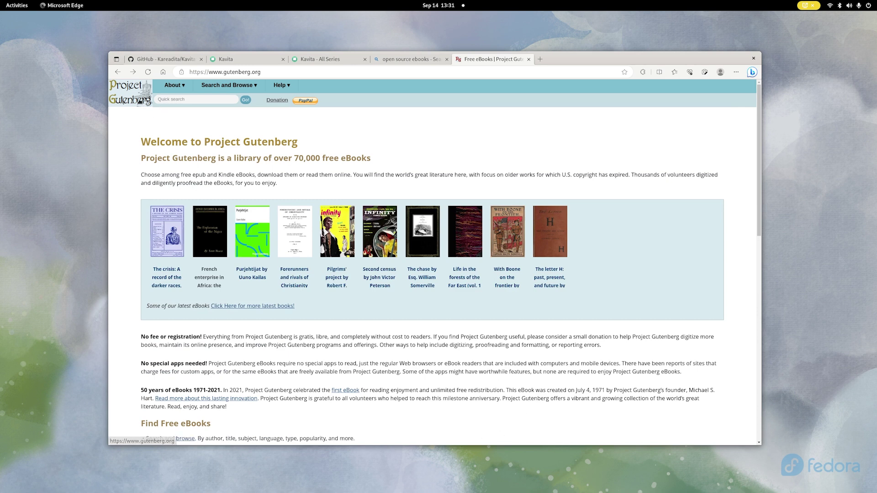
- Open Moby Dick from Project Gutenberg's frequently downloaded list and download its EPUB (no images, older E-readers) file
{"action": "mouse_move", "coordinate": [230, 87]}
{"action": "left_click", "coordinate": [235, 120]}
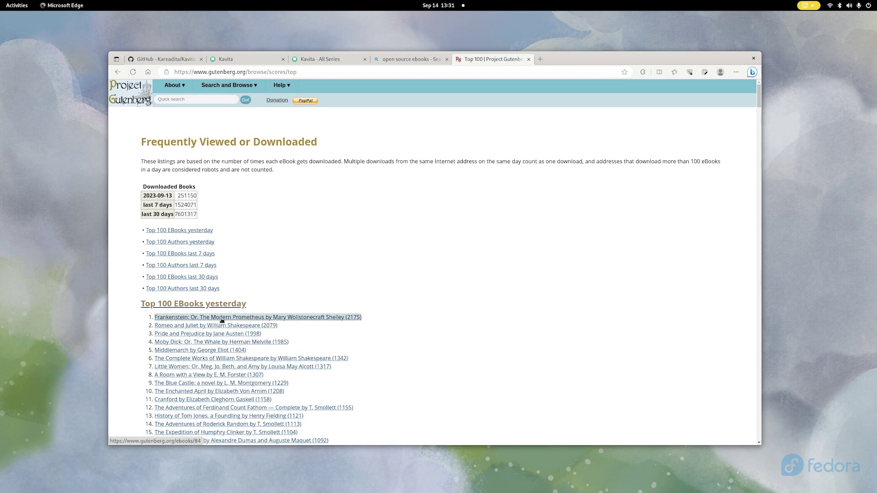
{"action": "left_click", "coordinate": [218, 343]}
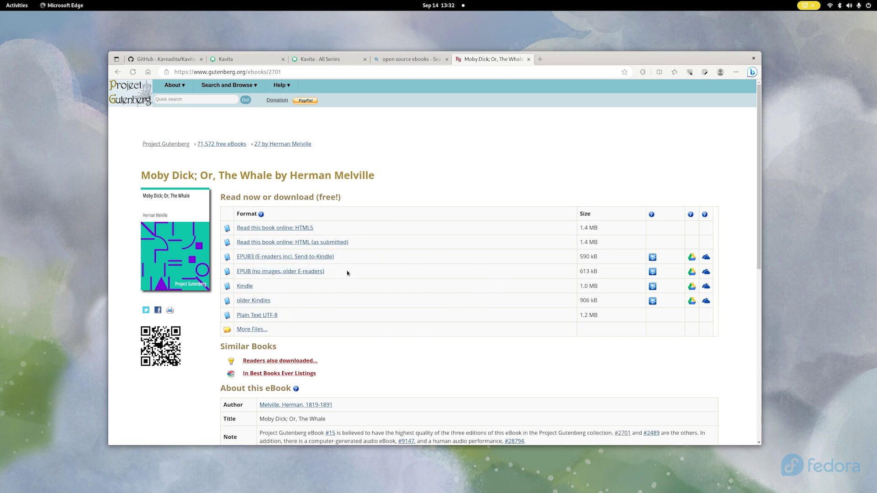
{"action": "left_click", "coordinate": [239, 272]}
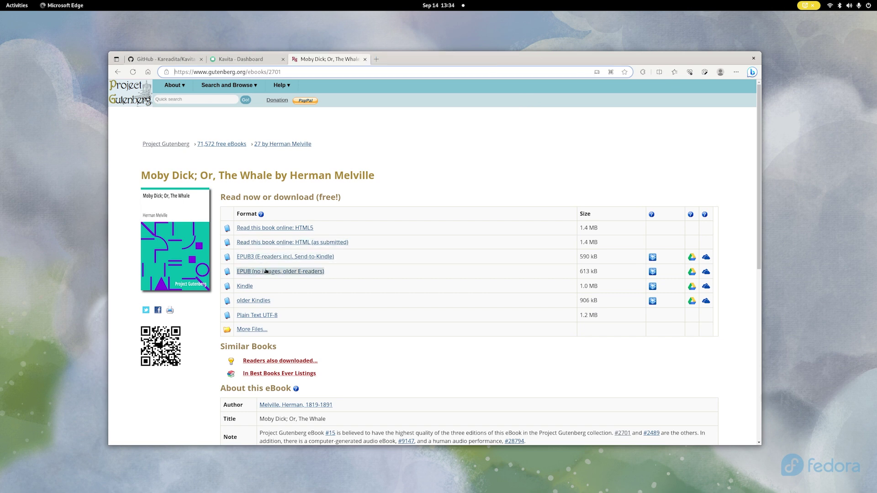
- Download Moby Dick's EPUB (no images, older E-readers) and rename pg2701.epub in Documents as "Moby Dick; Or, The Whale by Herman Melville", keeping its extension
{"action": "left_click", "coordinate": [259, 271]}
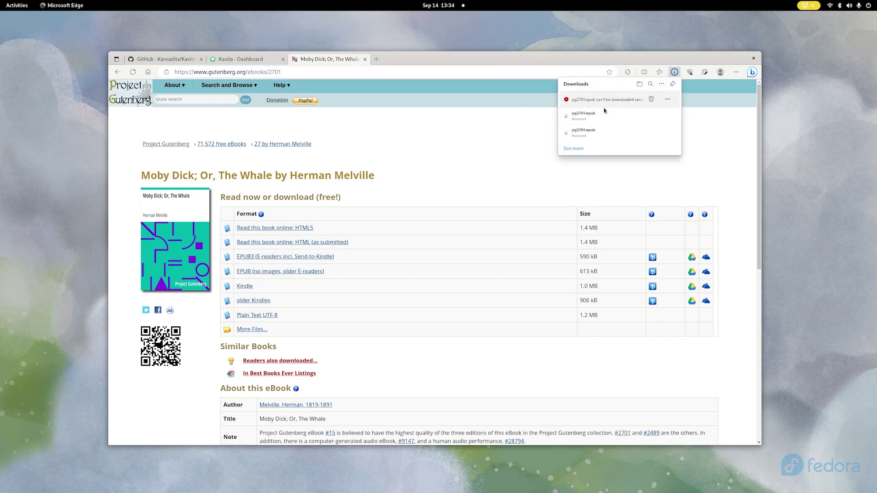
{"action": "triple_click", "coordinate": [417, 183]}
{"action": "key", "text": "ctrl+c"}
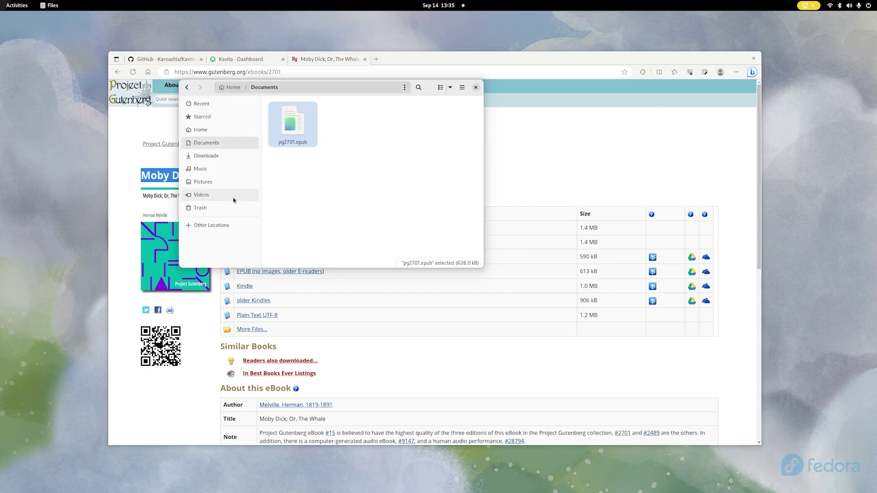
{"action": "left_click", "coordinate": [292, 121]}
{"action": "left_click_drag", "start_coordinate": [292, 116], "coordinate": [304, 147]}
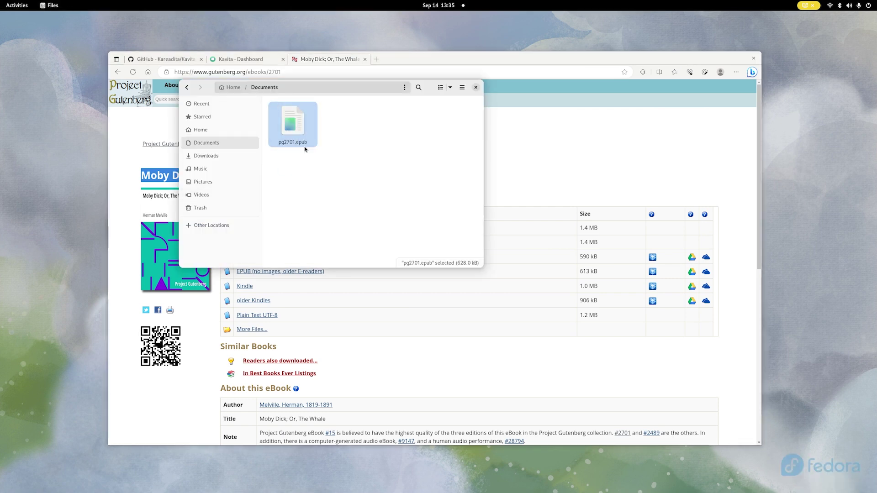
{"action": "key", "text": "F2"}
{"action": "key", "text": "ctrl+v"}
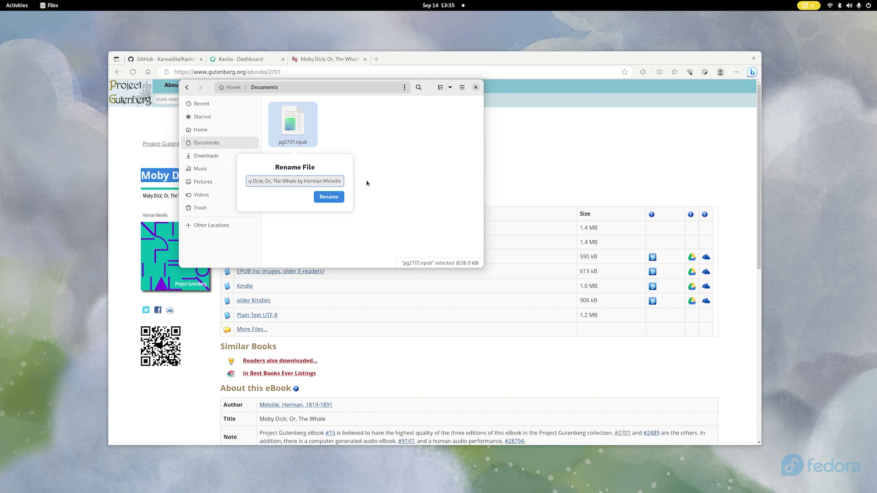
{"action": "key", "text": "Return"}
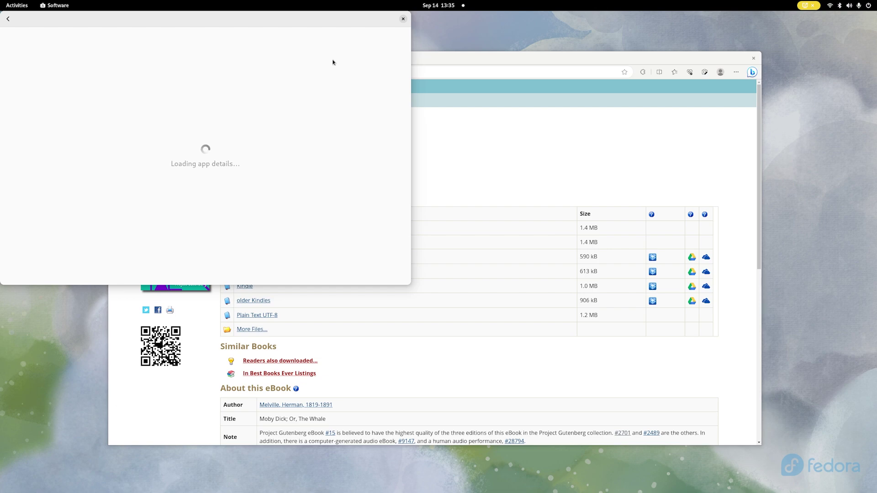
- Launch FileZilla and dismiss its welcome message
{"action": "key", "text": "super"}
{"action": "type", "text": "fil"}
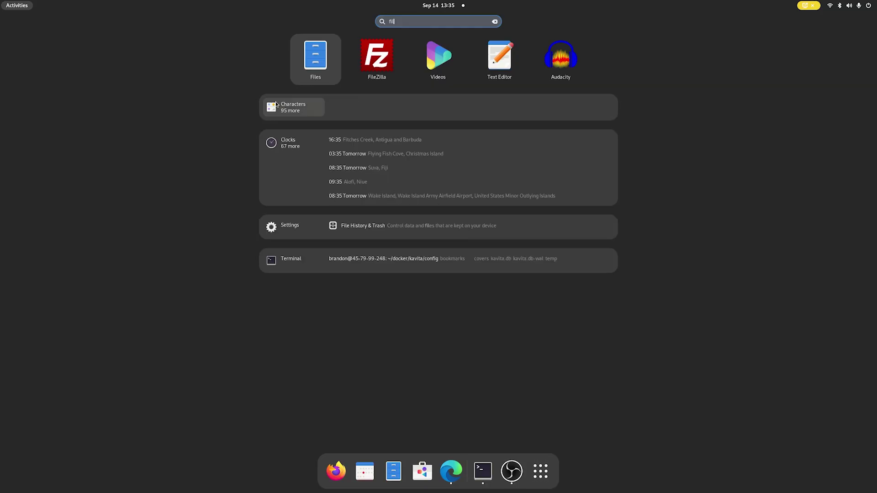
{"action": "key", "text": "Return"}
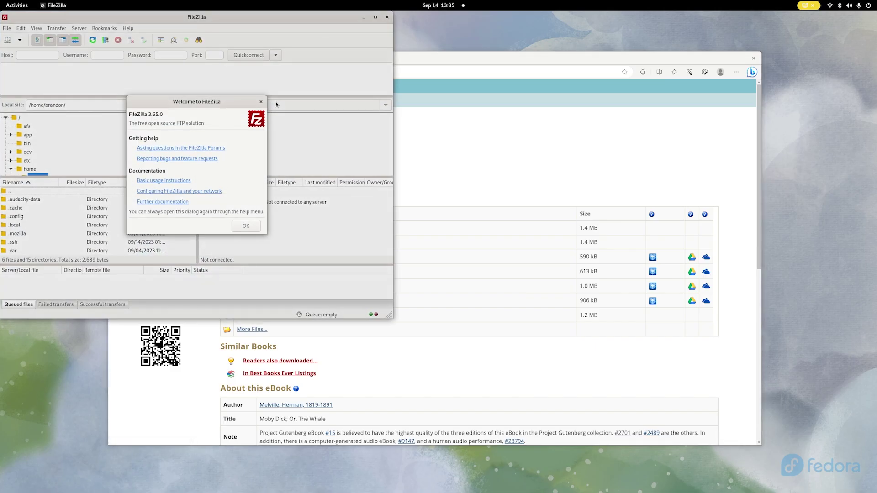
{"action": "left_click", "coordinate": [246, 226]}
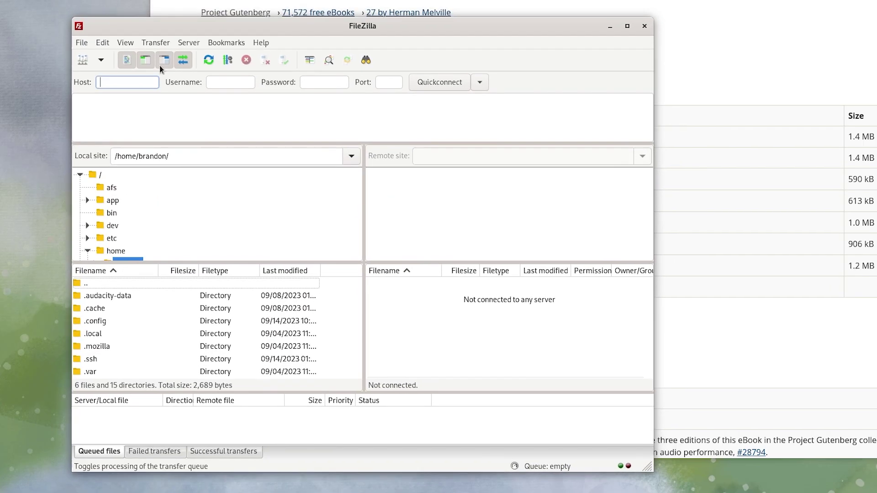
- Set the FileZilla connection host to sftp://45.79.99.248, using the server address from the Kavita page
{"action": "left_click", "coordinate": [34, 57]}
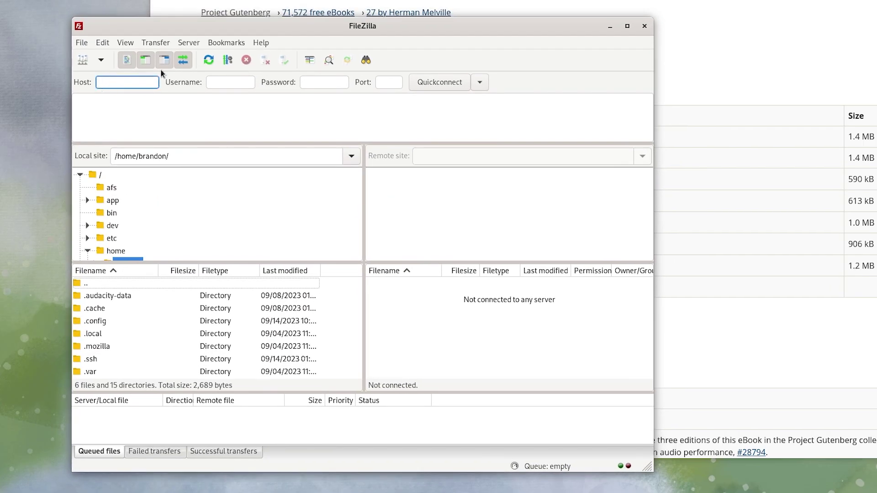
{"action": "type", "text": "sftp"}
{"action": "type", "text": "://"}
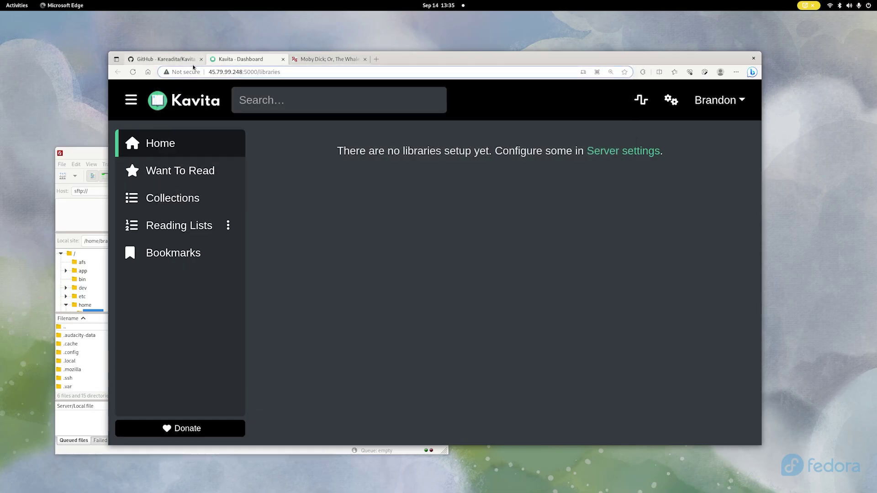
{"action": "left_click", "coordinate": [91, 190]}
{"action": "key", "text": "ctrl+v"}
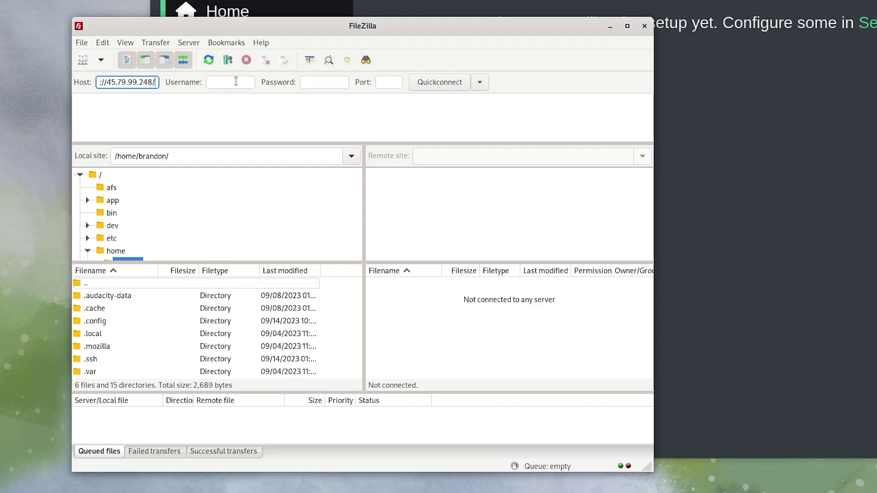
{"action": "key", "text": "BackSpace"}
- Enter the server account's username and password, connect with password saving enabled, and trust the unknown host key
{"action": "left_click", "coordinate": [228, 80]}
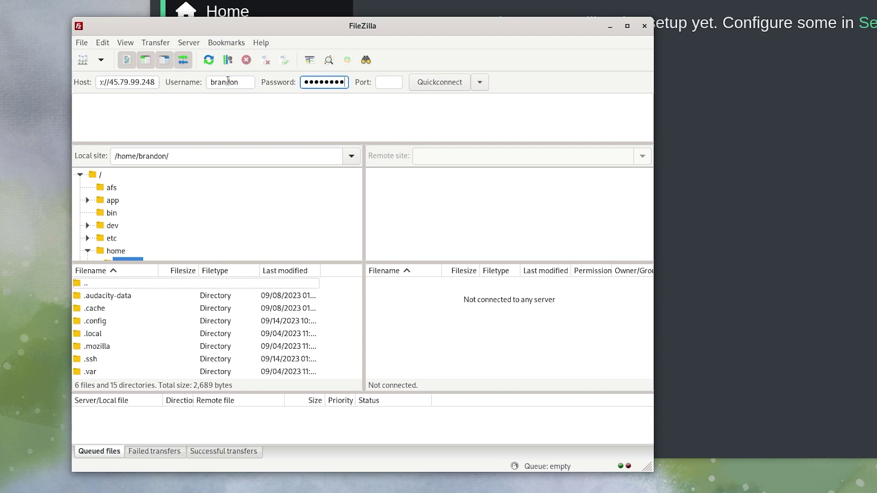
{"action": "key", "text": "Return"}
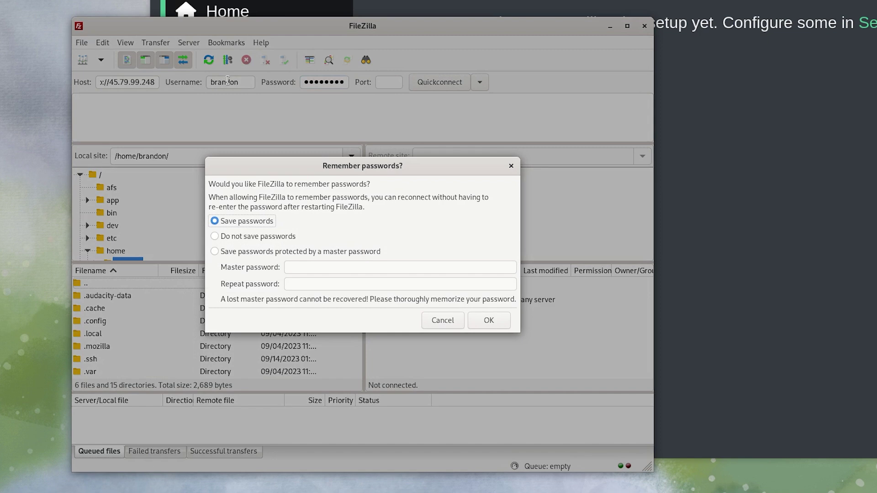
{"action": "key", "text": "Return"}
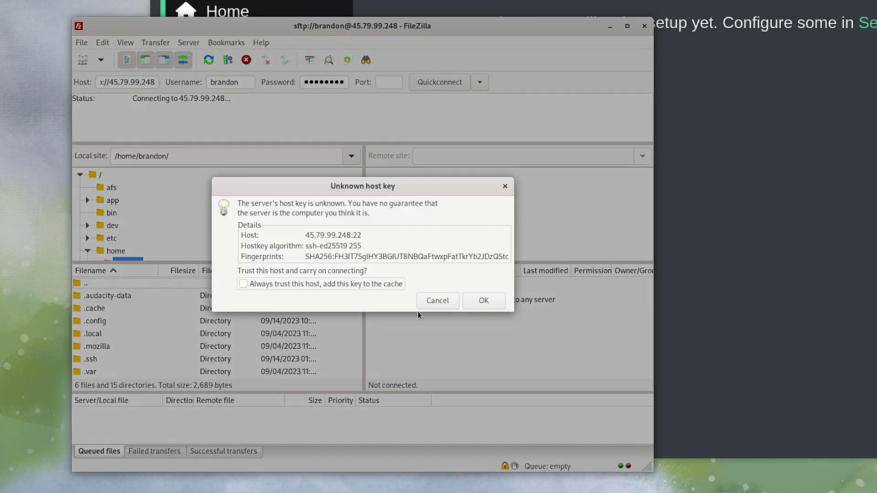
{"action": "left_click", "coordinate": [485, 301]}
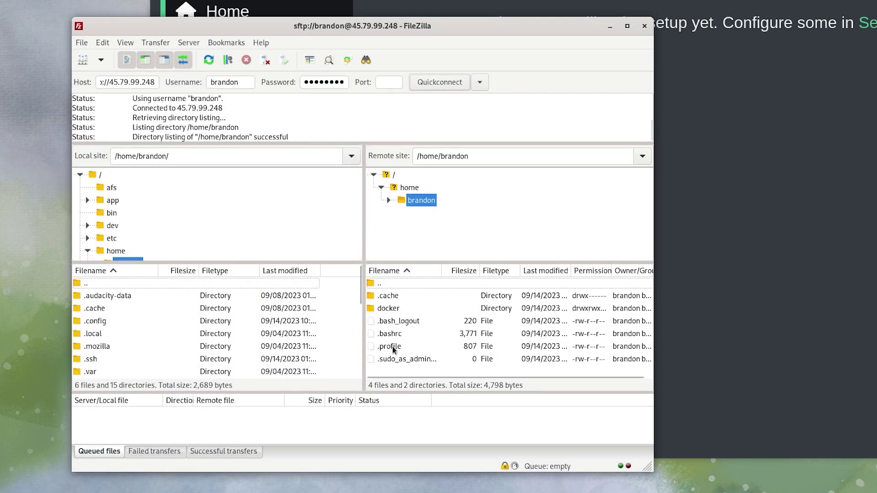
- Upload the Moby Dick EPUB from the local Documents folder to the server's docker/kavita/books folder
{"action": "double_click", "coordinate": [393, 308]}
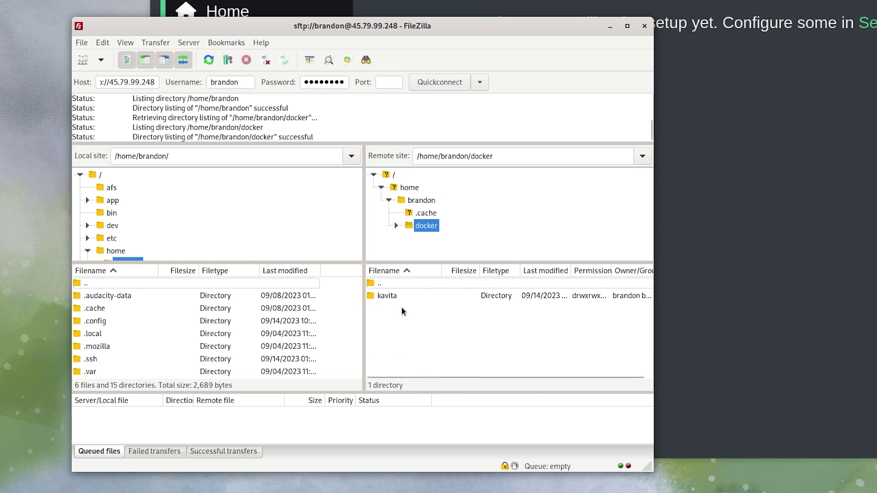
{"action": "double_click", "coordinate": [387, 297]}
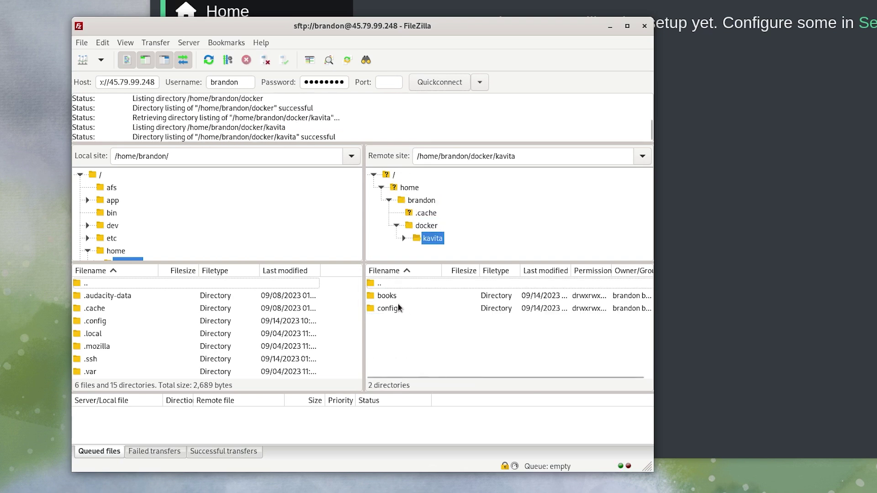
{"action": "double_click", "coordinate": [387, 296]}
{"action": "scroll", "coordinate": [114, 354], "scroll_direction": "down", "scroll_amount": 2}
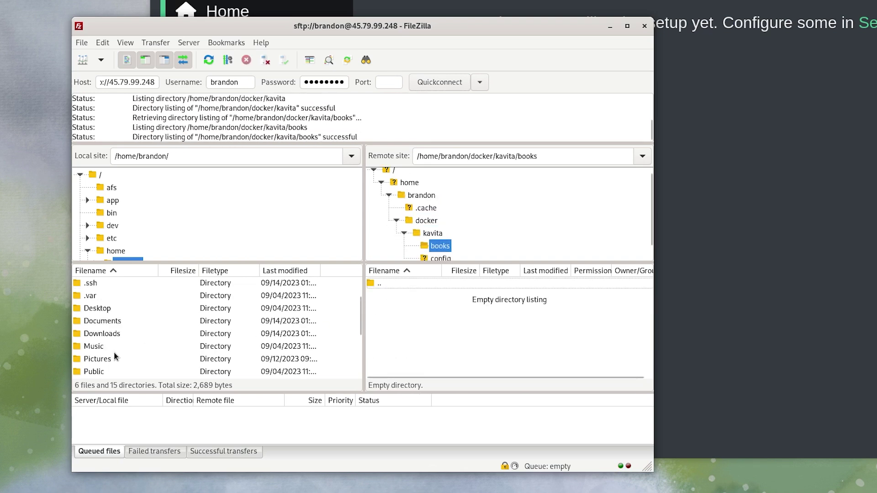
{"action": "scroll", "coordinate": [115, 356], "scroll_direction": "down", "scroll_amount": 1}
{"action": "double_click", "coordinate": [106, 283]}
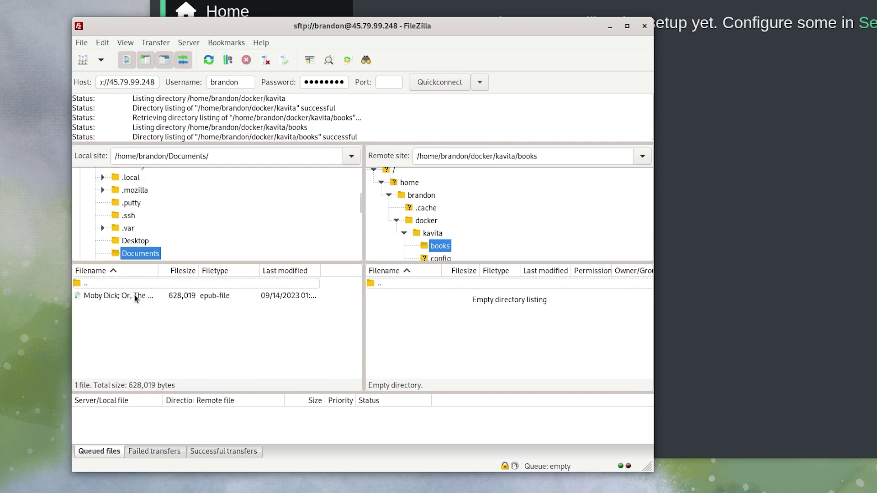
{"action": "left_click_drag", "start_coordinate": [105, 295], "coordinate": [489, 338]}
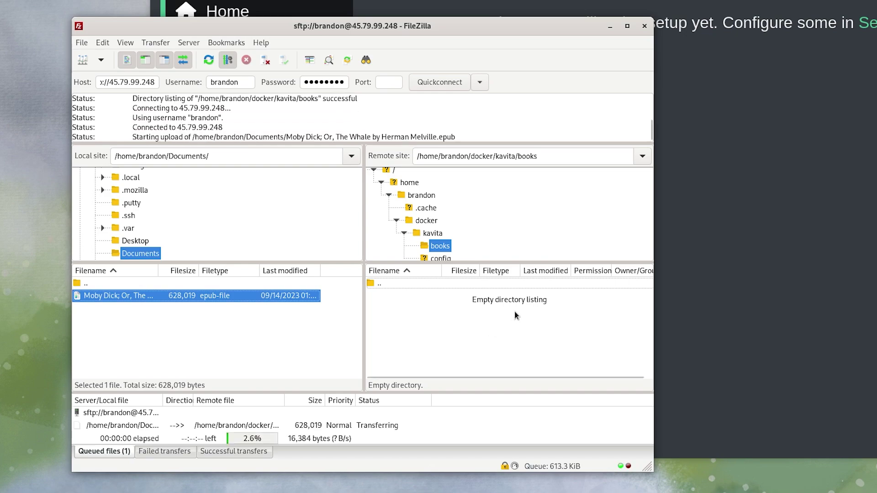
{"action": "left_click", "coordinate": [706, 190]}
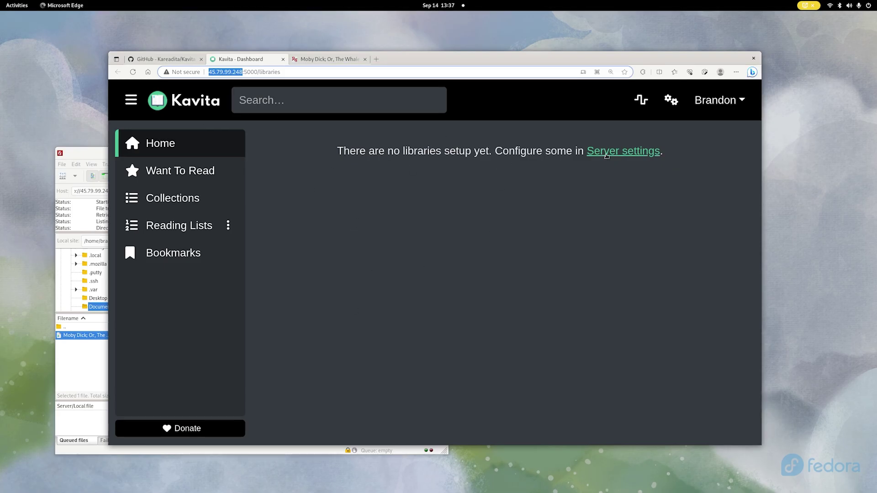
{"action": "left_click", "coordinate": [627, 152]}
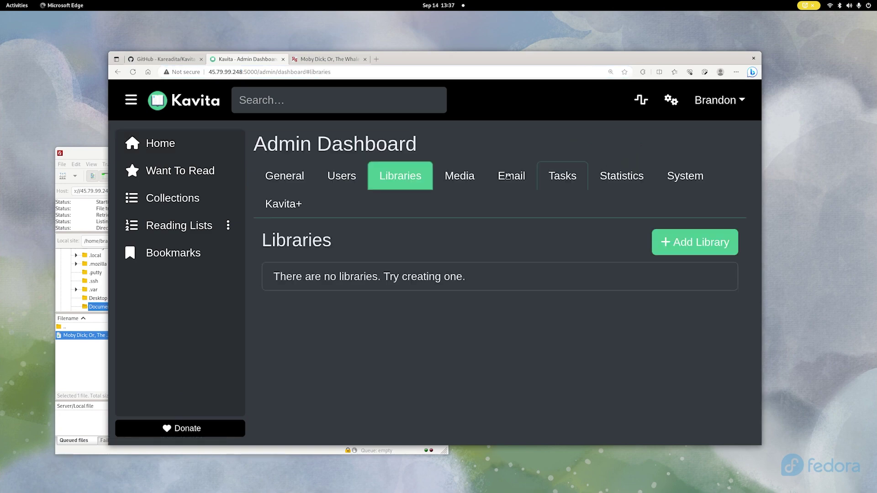
{"action": "key", "text": "F11"}
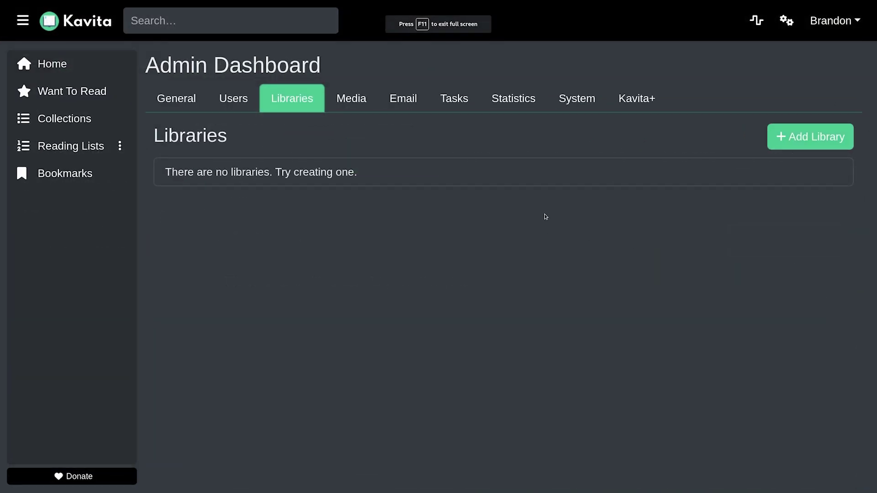
{"action": "left_click", "coordinate": [815, 137]}
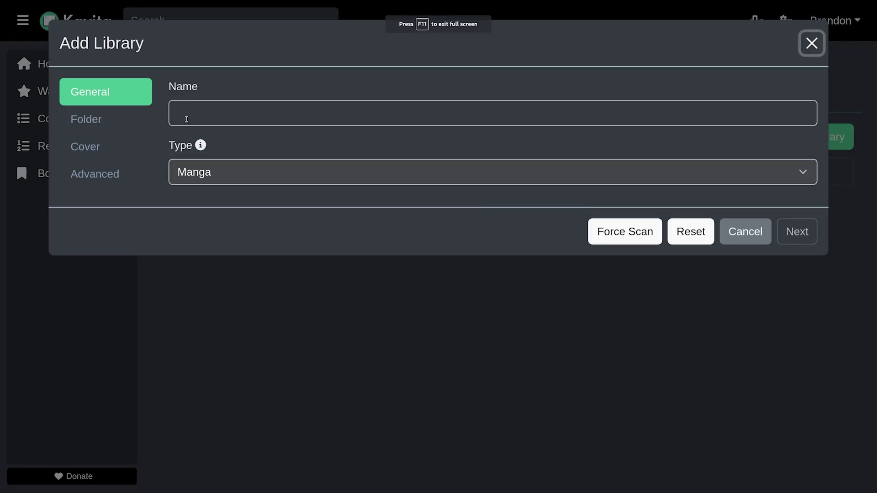
{"action": "left_click", "coordinate": [186, 119]}
{"action": "type", "text": "Books"}
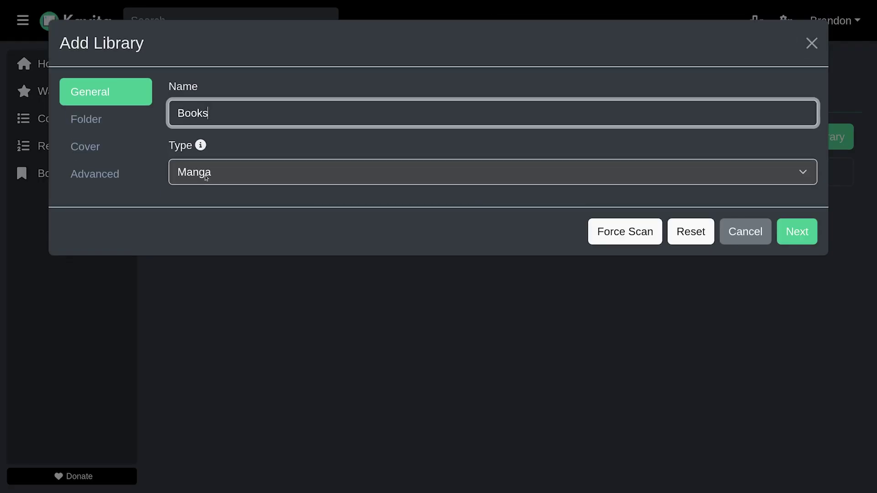
{"action": "left_click", "coordinate": [206, 177]}
{"action": "left_click", "coordinate": [195, 224]}
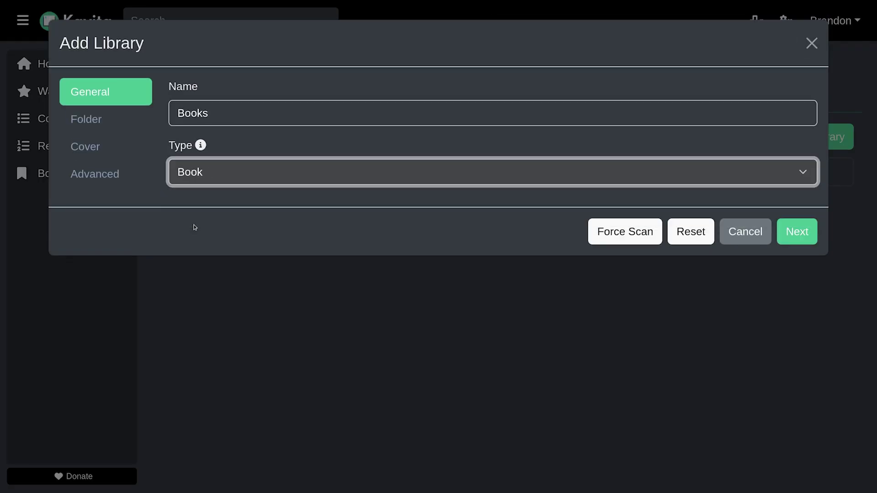
- Add the /books directory as the media folder of the new library
{"action": "left_click", "coordinate": [80, 125]}
{"action": "left_click", "coordinate": [332, 127]}
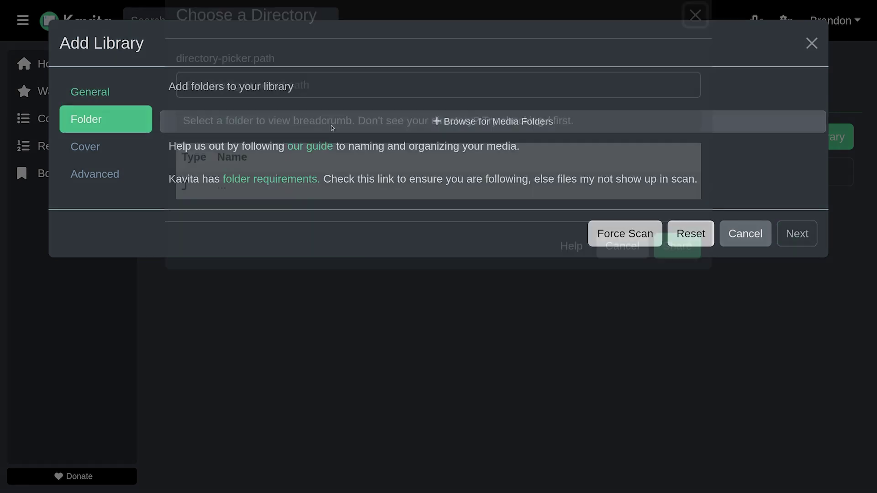
{"action": "scroll", "coordinate": [252, 330], "scroll_direction": "down", "scroll_amount": 7}
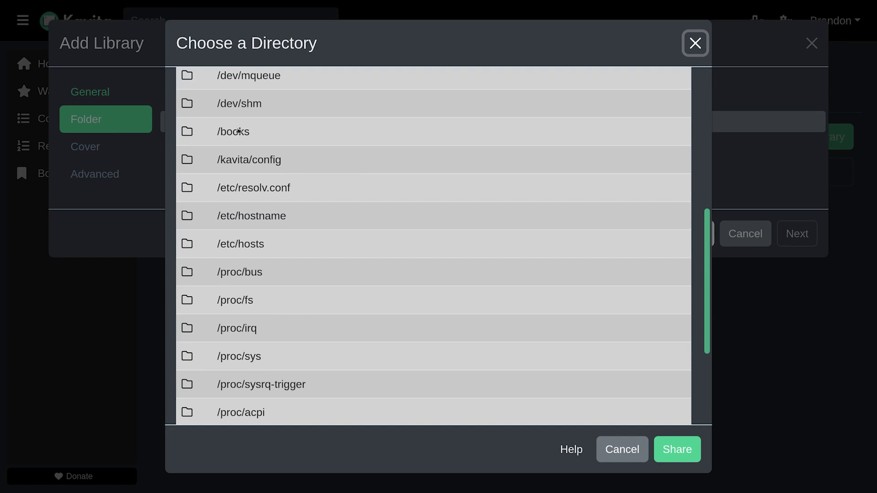
{"action": "left_click", "coordinate": [239, 131]}
{"action": "left_click", "coordinate": [682, 267]}
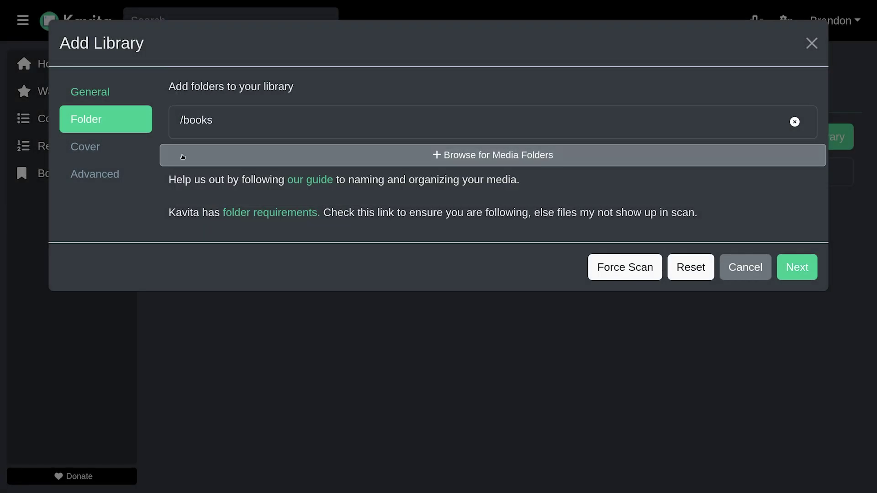
- Skip the optional cover image, keep the default advanced options, and save the Books library
{"action": "left_click", "coordinate": [796, 267]}
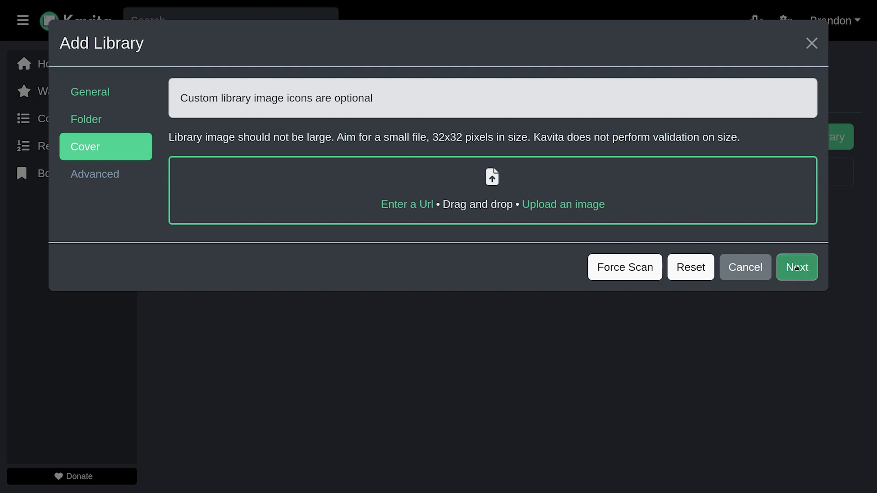
{"action": "left_click", "coordinate": [797, 267]}
{"action": "scroll", "coordinate": [284, 257], "scroll_direction": "down", "scroll_amount": 5}
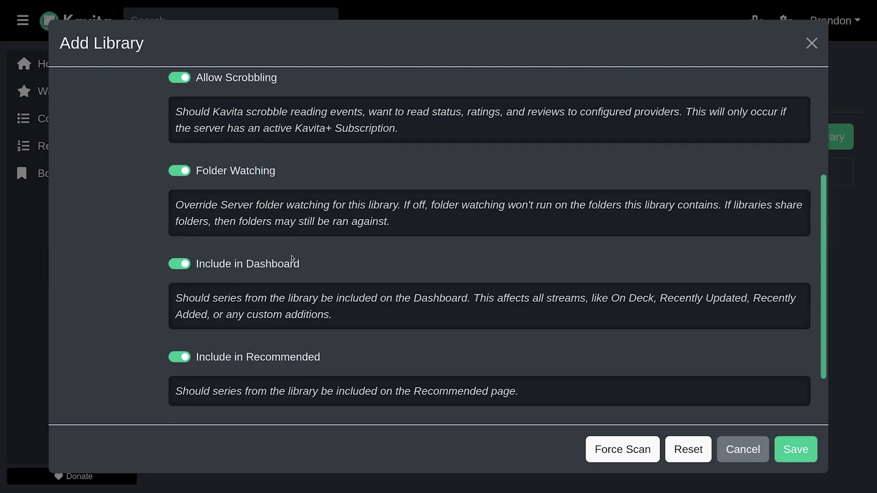
{"action": "left_click", "coordinate": [795, 460]}
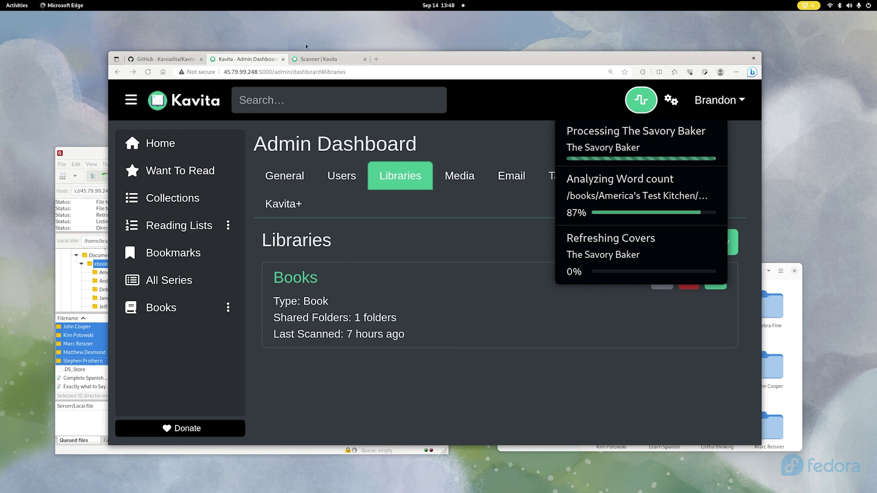
- Review the File Layout rules for library folders in the Scanner guide on the Kavita wiki
{"action": "left_click", "coordinate": [319, 59]}
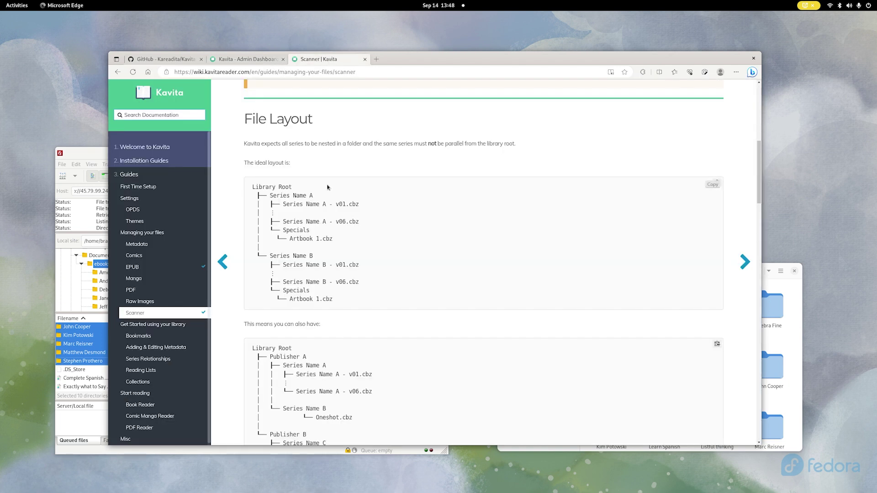
{"action": "scroll", "coordinate": [293, 147], "scroll_direction": "down", "scroll_amount": 12}
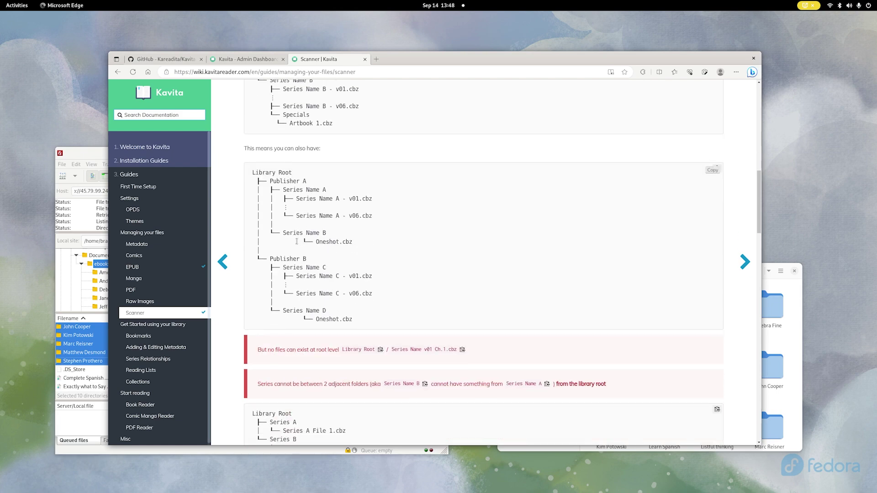
{"action": "scroll", "coordinate": [316, 235], "scroll_direction": "up", "scroll_amount": 6}
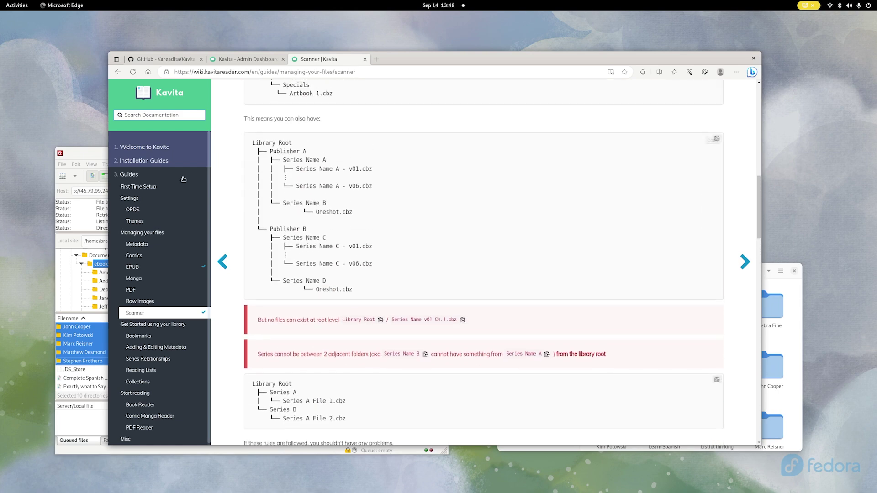
- Switch to FileZilla and check the author folders in the local ebooks and remote books directories against the wiki's layout rules
{"action": "left_click", "coordinate": [74, 153]}
{"action": "left_click_drag", "start_coordinate": [113, 337], "coordinate": [305, 354]}
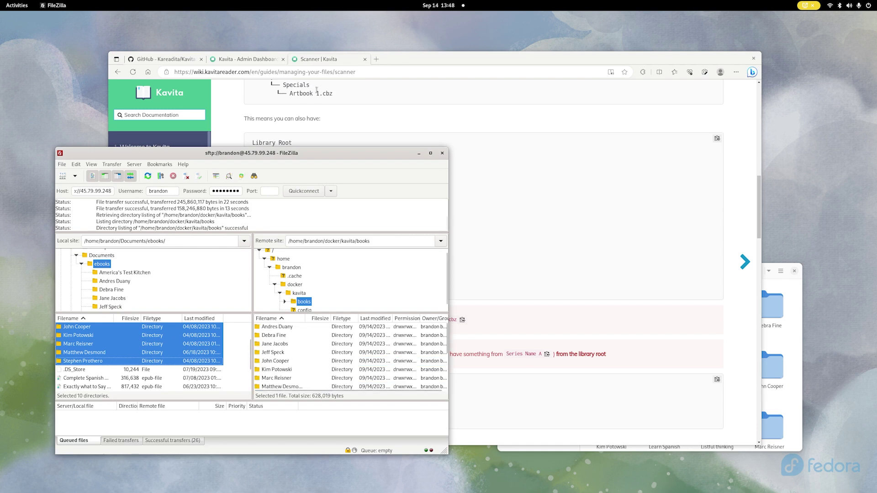
- Return to Kavita in the browser and browse the Recently Updated Series on the home page up to Walkable City
{"action": "left_click", "coordinate": [245, 57]}
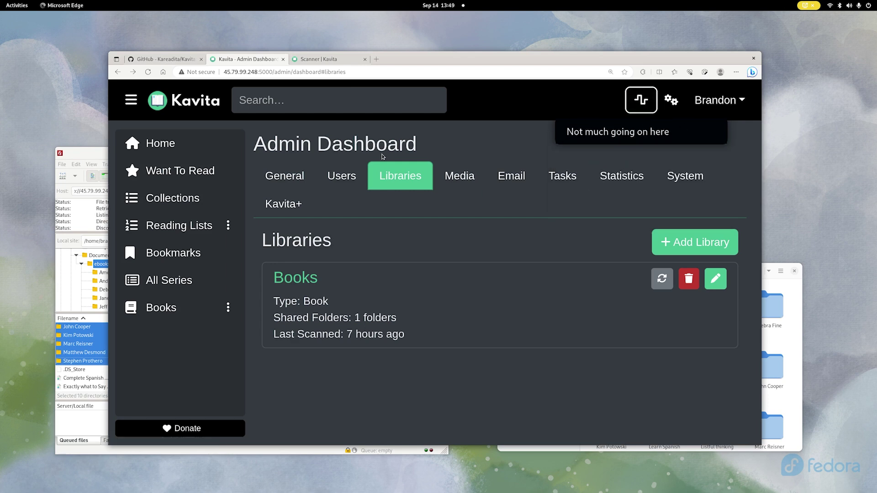
{"action": "left_click", "coordinate": [189, 146]}
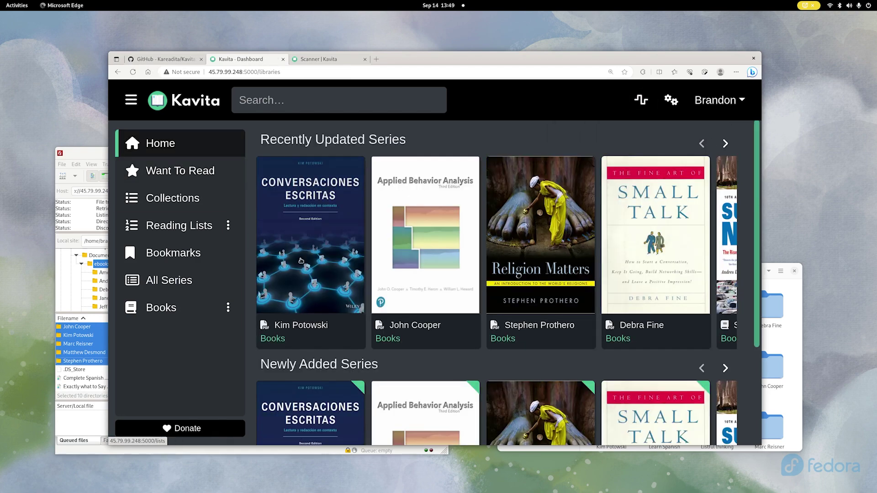
{"action": "scroll", "coordinate": [519, 267], "scroll_direction": "down", "scroll_amount": 3}
{"action": "scroll", "coordinate": [519, 267], "scroll_direction": "up", "scroll_amount": 3}
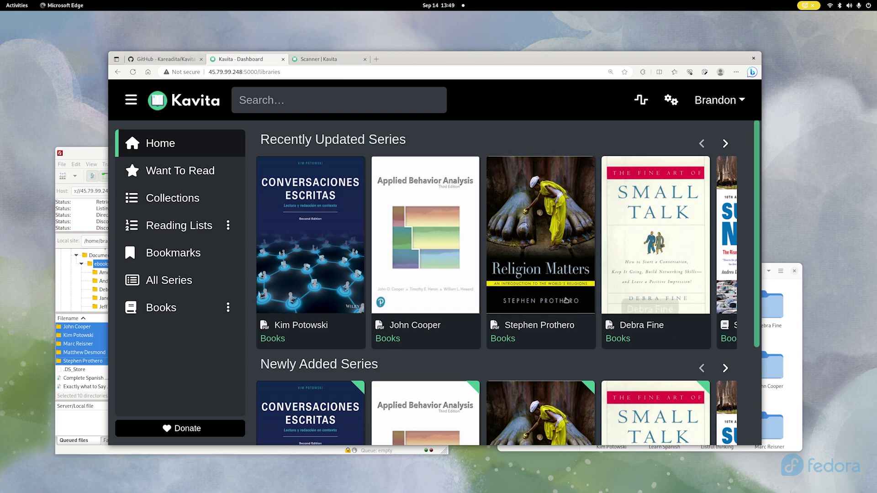
{"action": "left_click", "coordinate": [725, 144]}
{"action": "left_click", "coordinate": [725, 144]}
{"action": "left_click", "coordinate": [726, 144]}
{"action": "left_click", "coordinate": [725, 145]}
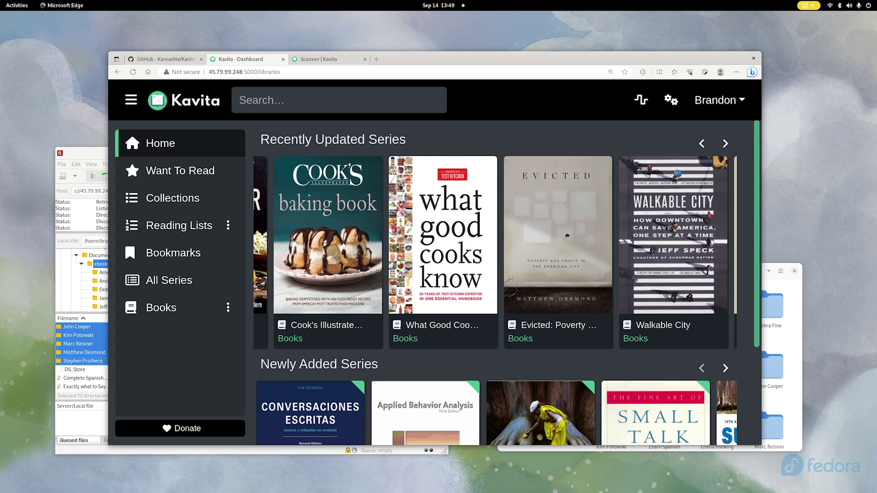
- Open Walkable City in the book reader and look through its general and reader settings
{"action": "left_click", "coordinate": [652, 312]}
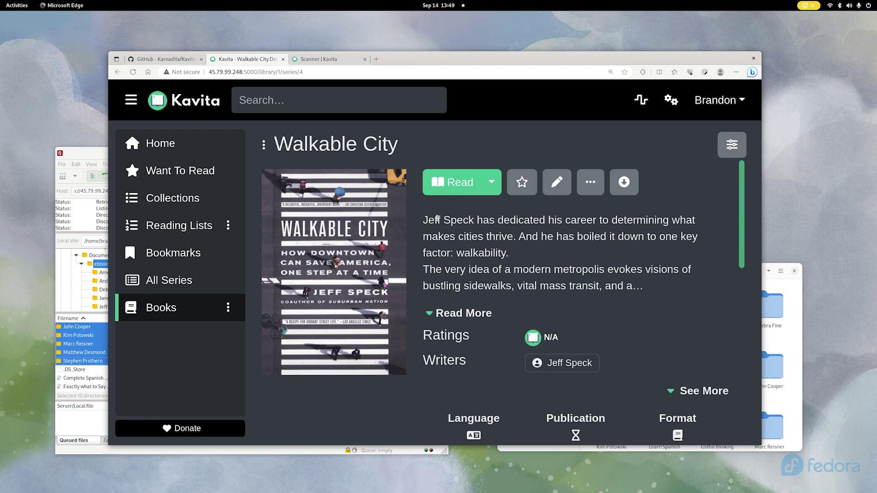
{"action": "left_click", "coordinate": [456, 182]}
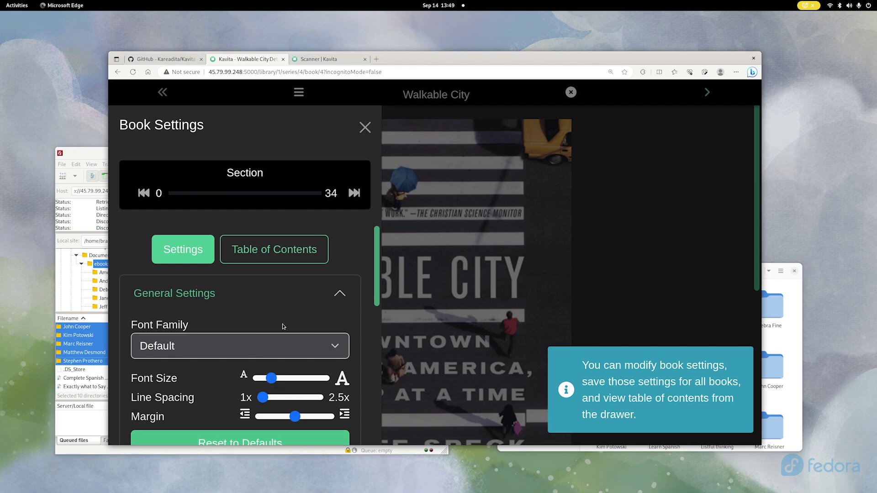
{"action": "scroll", "coordinate": [319, 383], "scroll_direction": "down", "scroll_amount": 8}
{"action": "scroll", "coordinate": [318, 383], "scroll_direction": "up", "scroll_amount": 8}
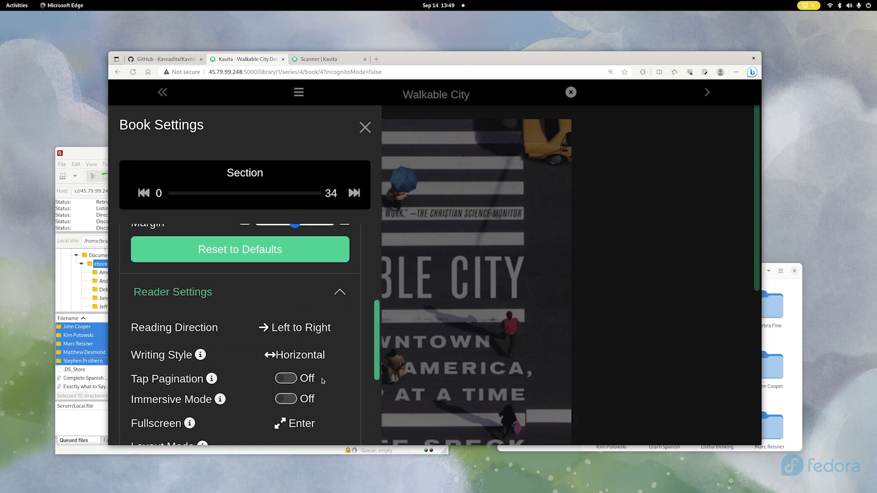